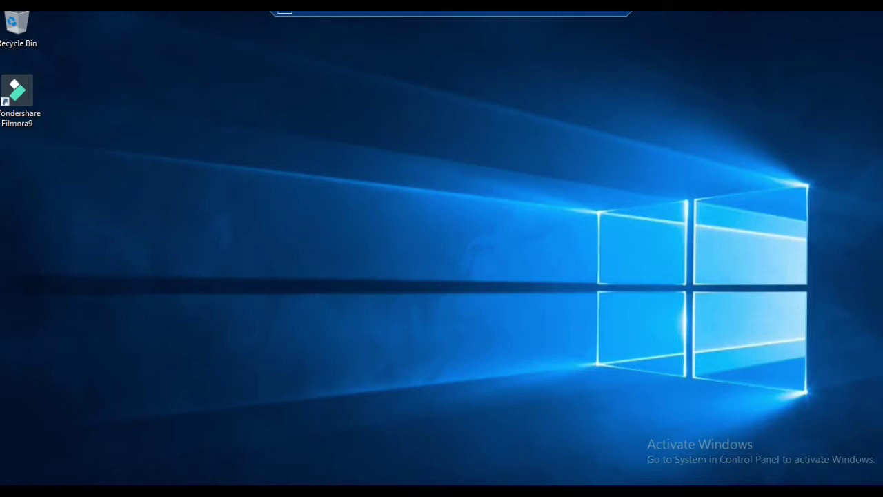
# - Open the End-PointPackageLocation folder on Local Disk (C:) in File Explorer
pyautogui.press('super+e')
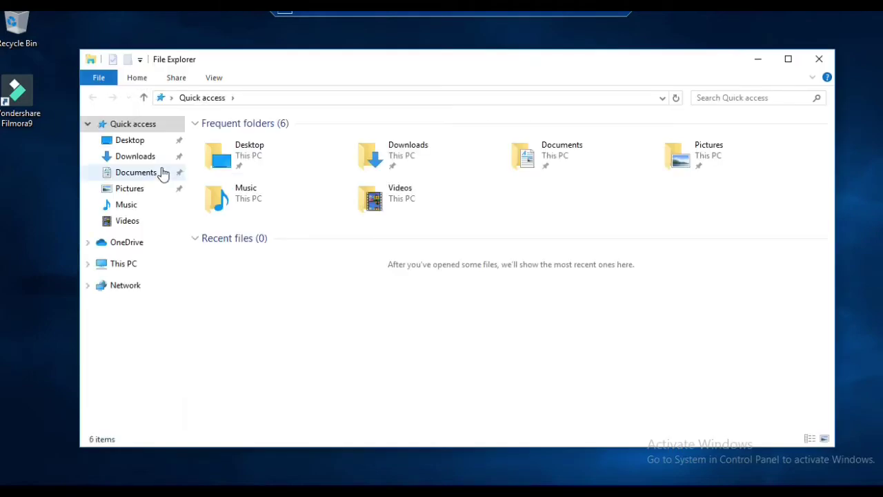
pyautogui.click(125, 265)
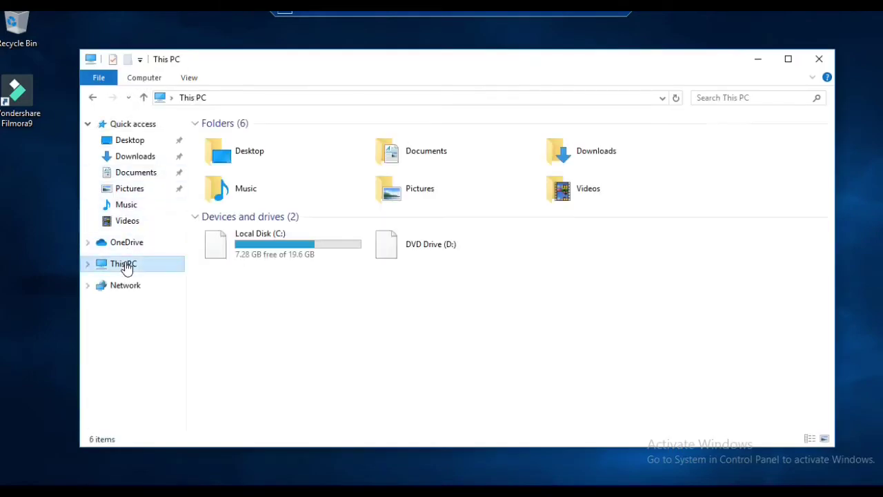
pyautogui.doubleClick(307, 252)
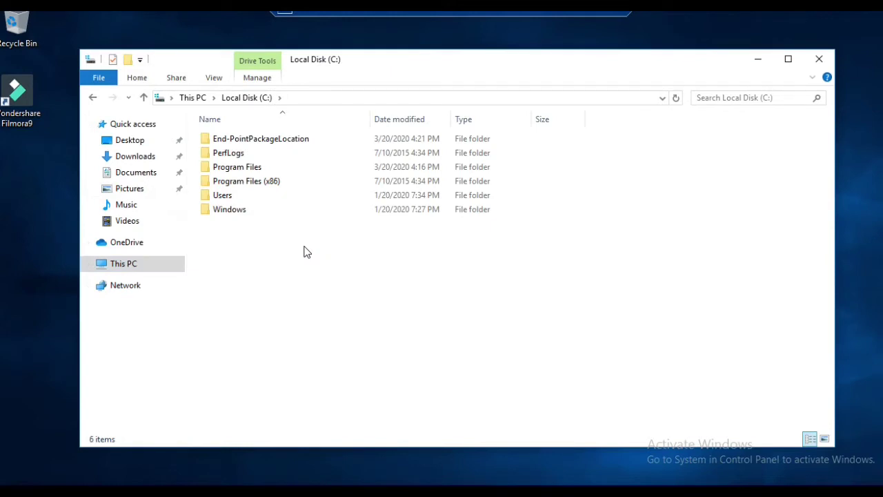
pyautogui.doubleClick(237, 142)
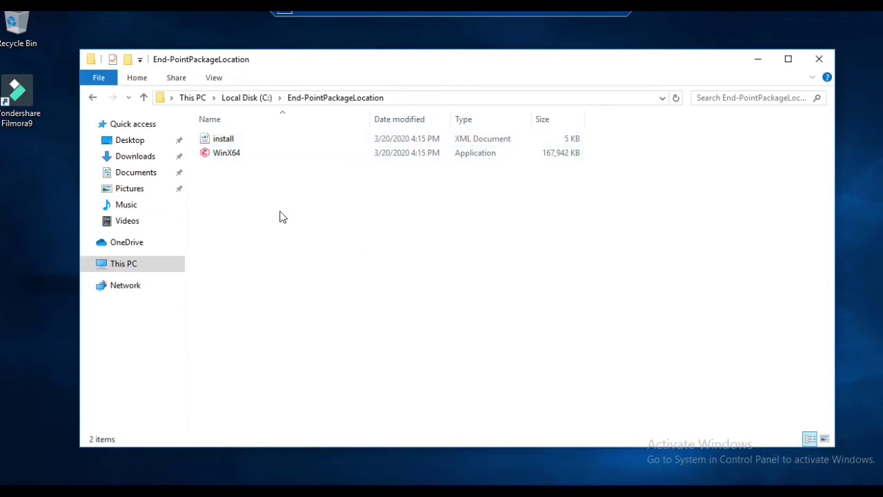
# - Run the WinX64 package as administrator and extract the installer files to C:\Program Files\Commvault\installer
pyautogui.click(240, 156)
pyautogui.rightClick(239, 156)
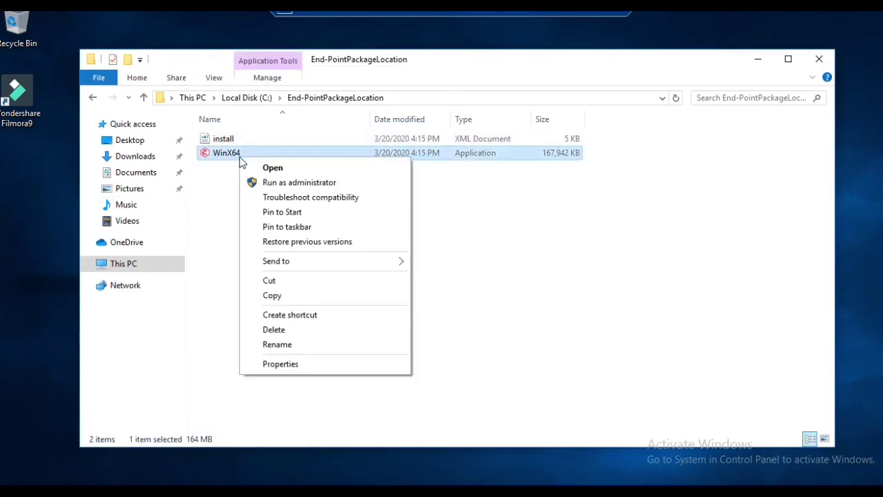
pyautogui.click(294, 182)
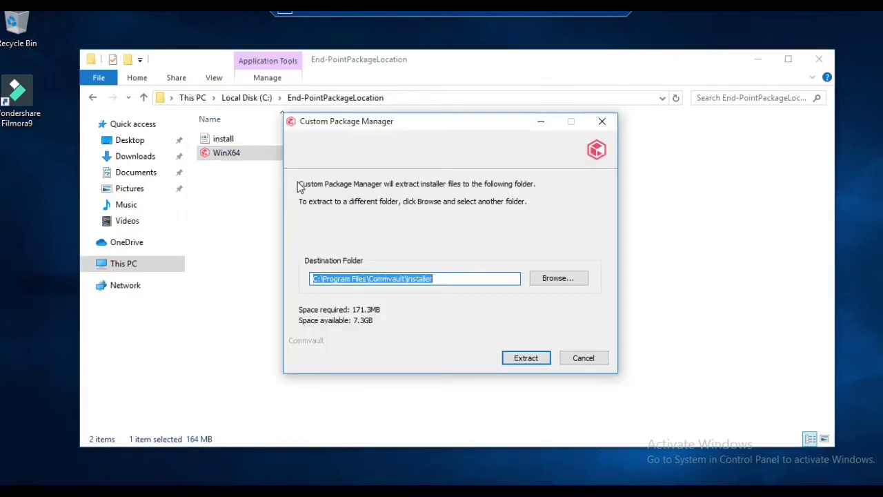
pyautogui.click(527, 356)
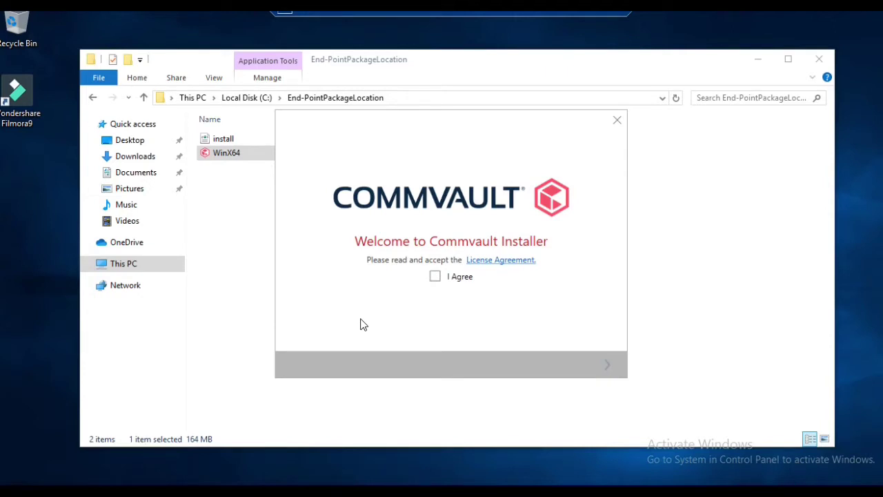
# - Complete the Commvault installer with the license agreement accepted and the option not to disable the firewall profile
pyautogui.click(437, 276)
pyautogui.click(606, 365)
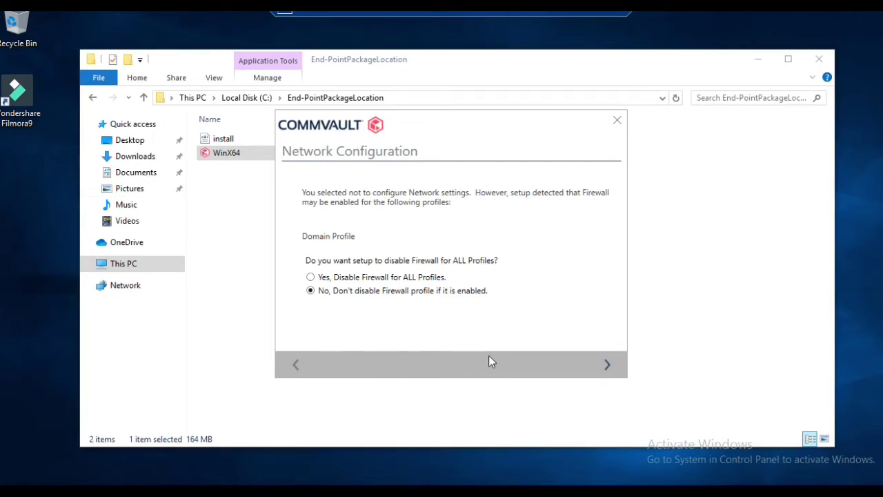
pyautogui.click(606, 368)
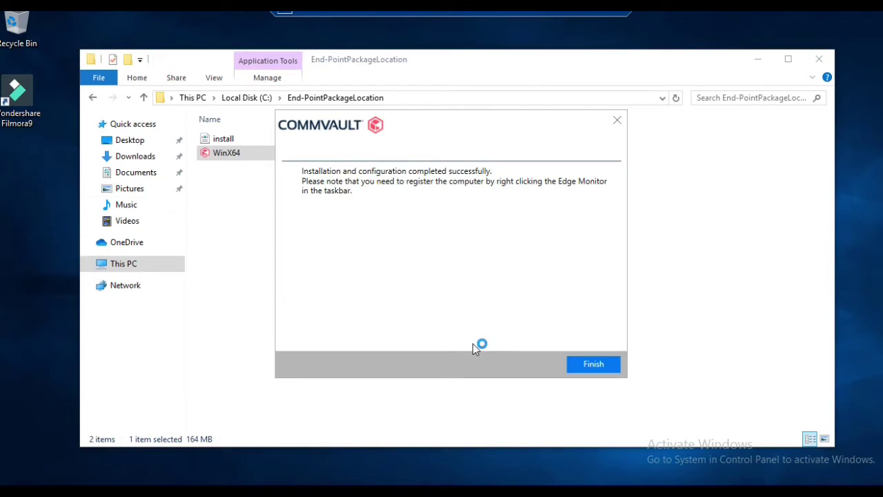
pyautogui.click(593, 364)
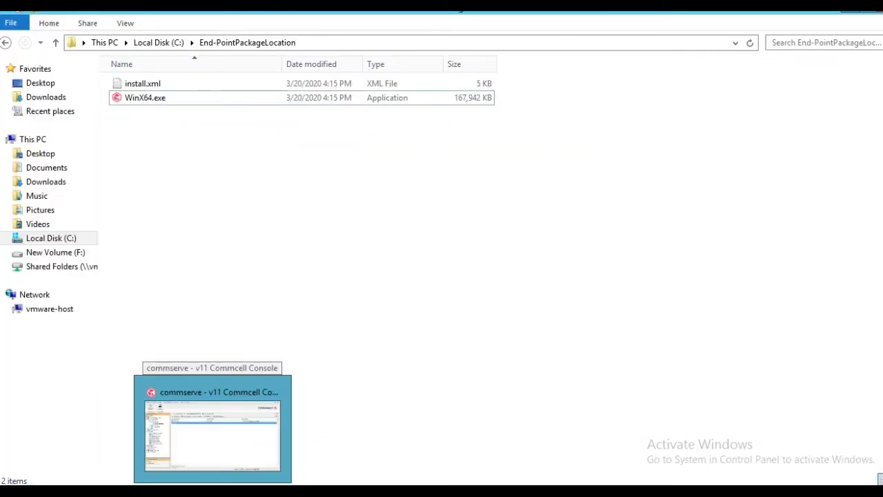
# - Switch to the CommCell Console and refresh the Client Computers list to check for the newly installed client
pyautogui.click(214, 428)
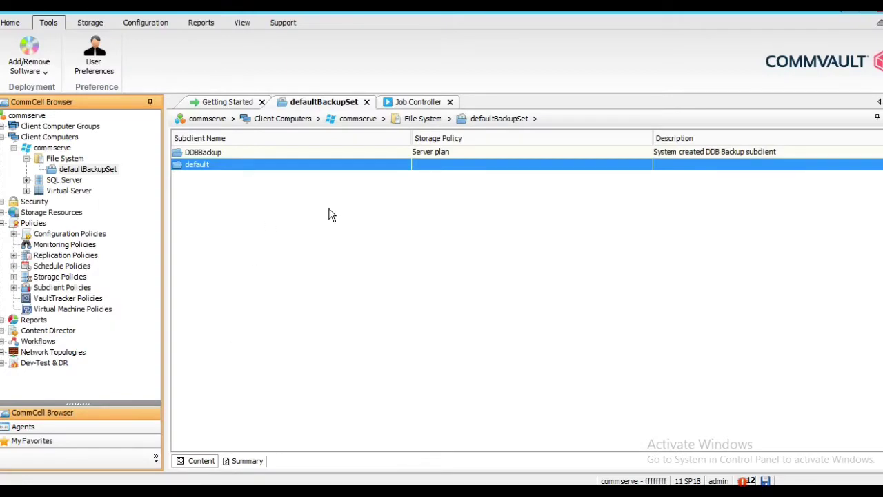
pyautogui.click(56, 137)
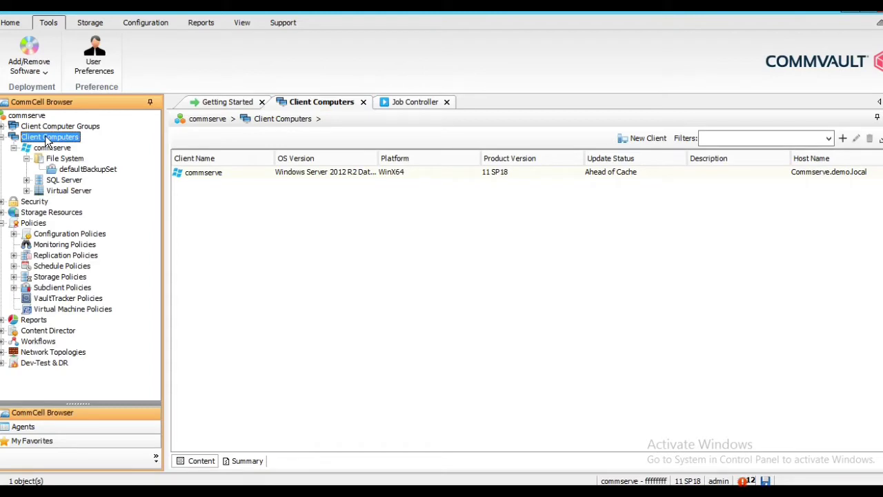
pyautogui.click(242, 23)
pyautogui.click(88, 55)
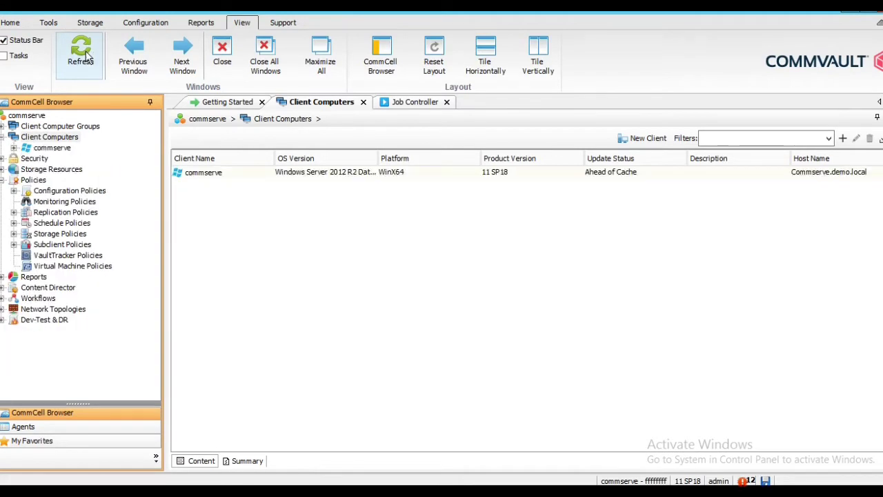
pyautogui.click(88, 55)
pyautogui.click(88, 57)
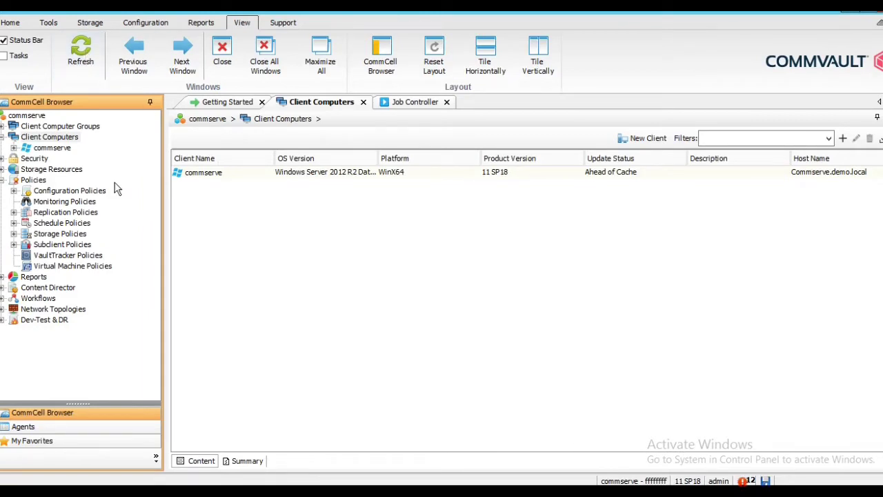
# - Start adding a new Windows file system client under Client Computers
pyautogui.rightClick(48, 140)
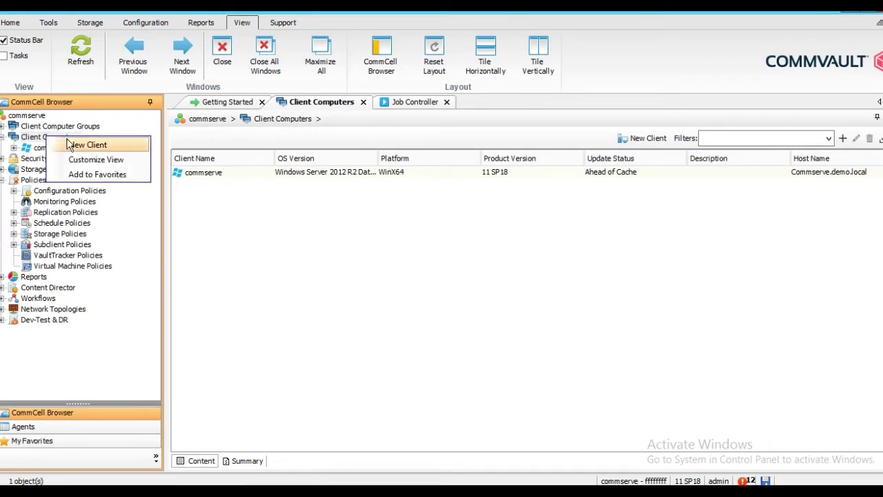
pyautogui.click(91, 146)
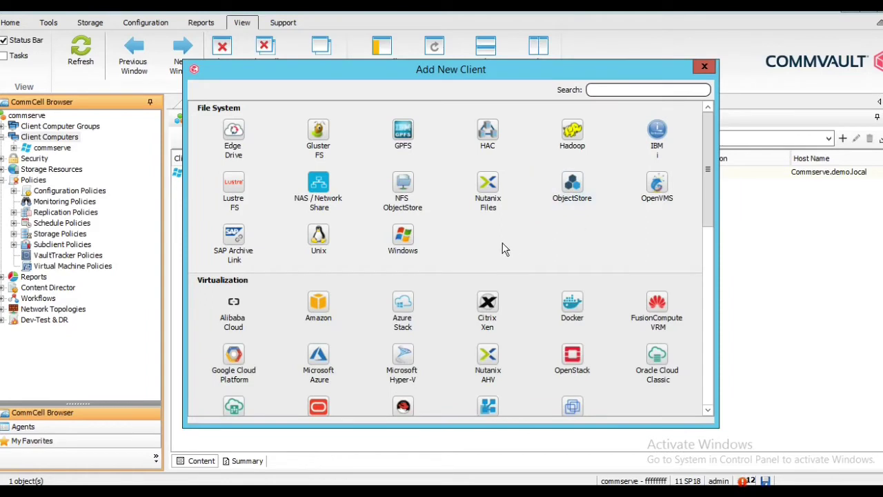
pyautogui.click(403, 247)
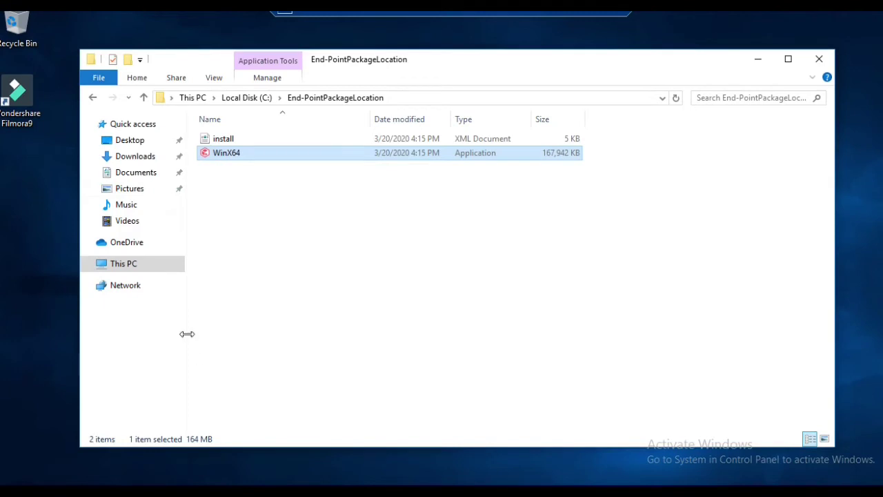
pyautogui.click(291, 345)
pyautogui.press('super')
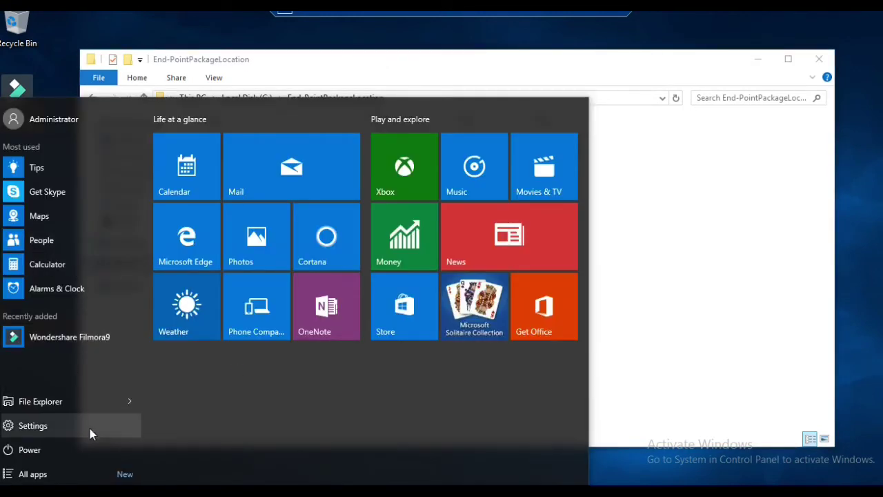
pyautogui.press('super+s')
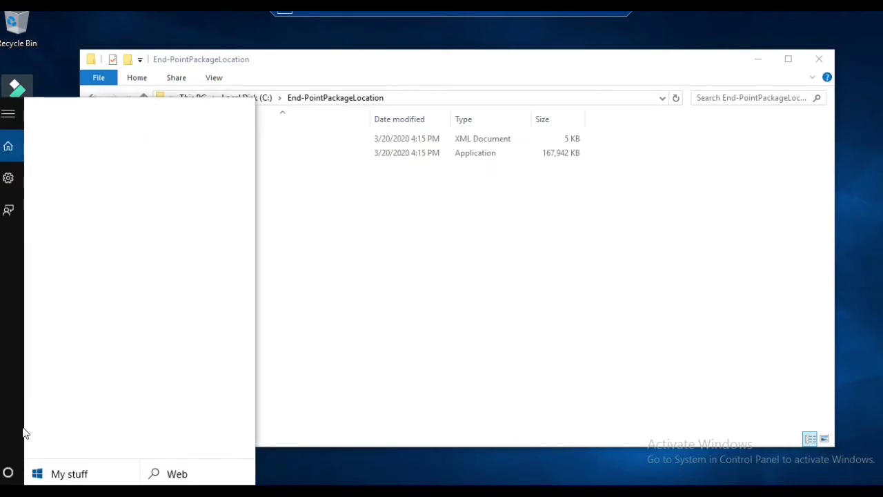
pyautogui.write('process')
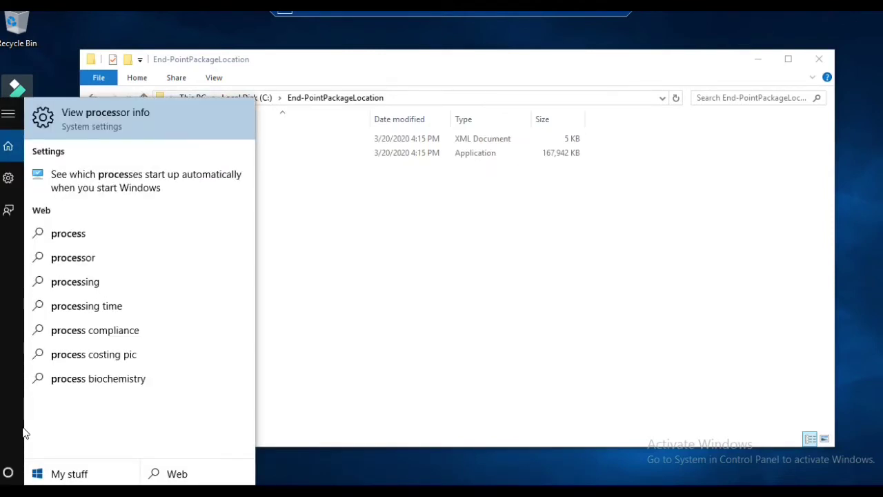
pyautogui.press('Escape')
# - Open Commvault Process Manager on the client machine to get its client details
pyautogui.press('super')
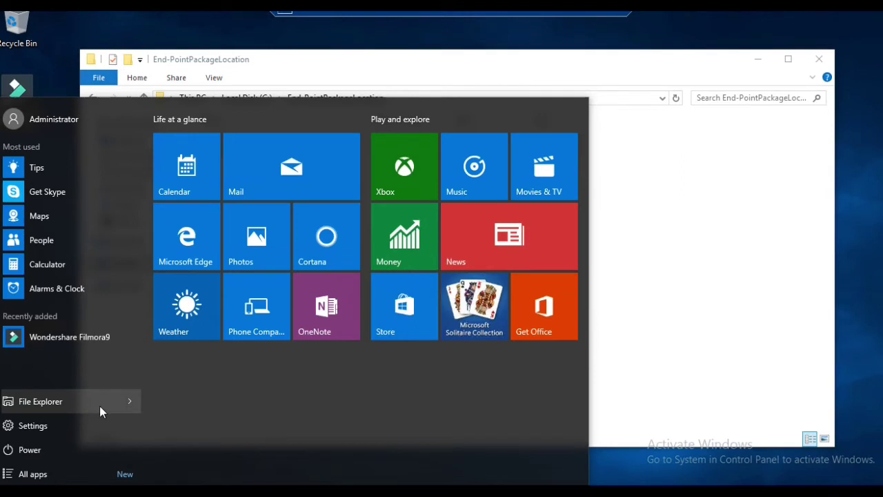
pyautogui.click(41, 475)
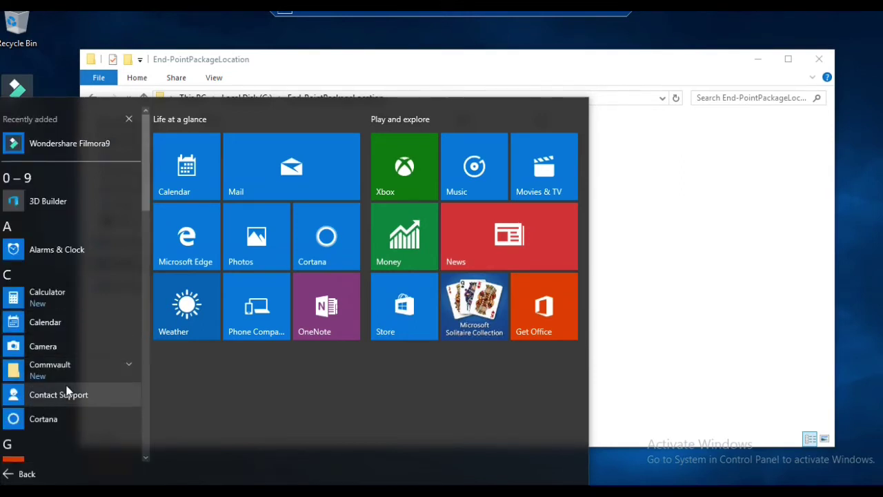
pyautogui.click(56, 371)
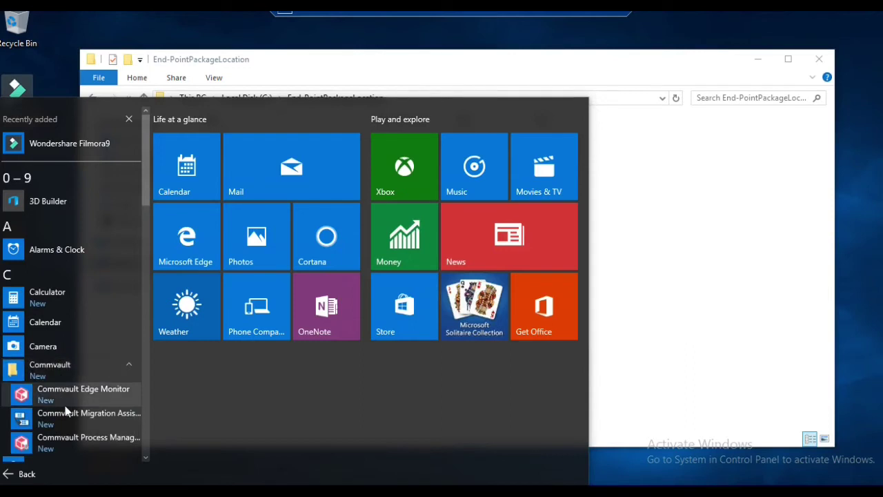
pyautogui.click(69, 445)
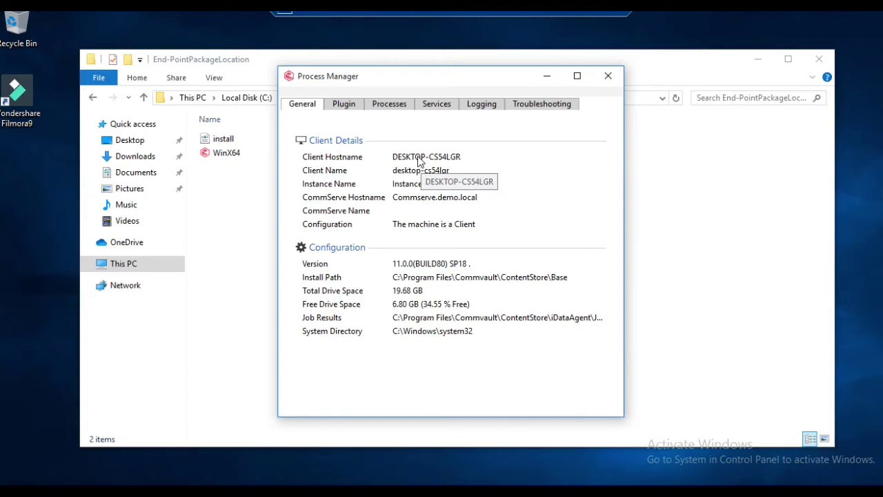
# - Copy the client hostname DESKTOP-CS54LGR from Process Manager into the Host Name of the new Windows client in CommCell Console
pyautogui.click(419, 157)
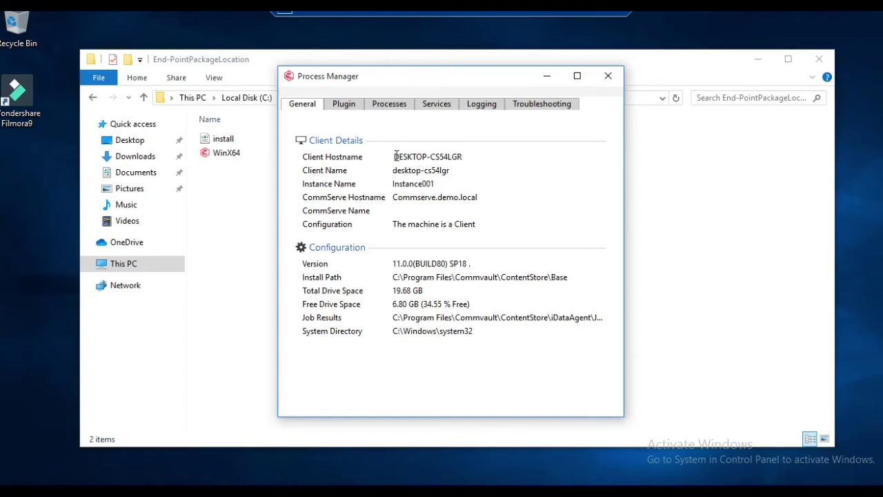
pyautogui.moveTo(395, 156); pyautogui.dragTo(462, 157)
pyautogui.hotkey('ctrl', 'c')
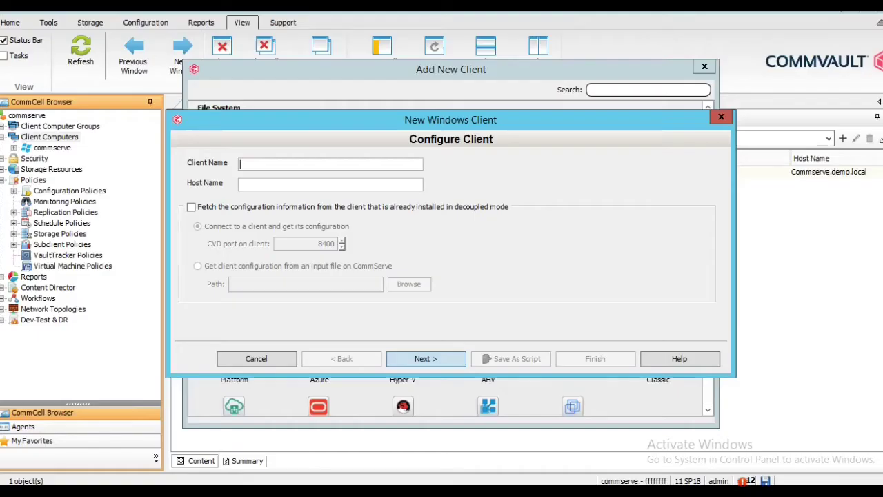
pyautogui.click(297, 184)
pyautogui.hotkey('ctrl', 'v')
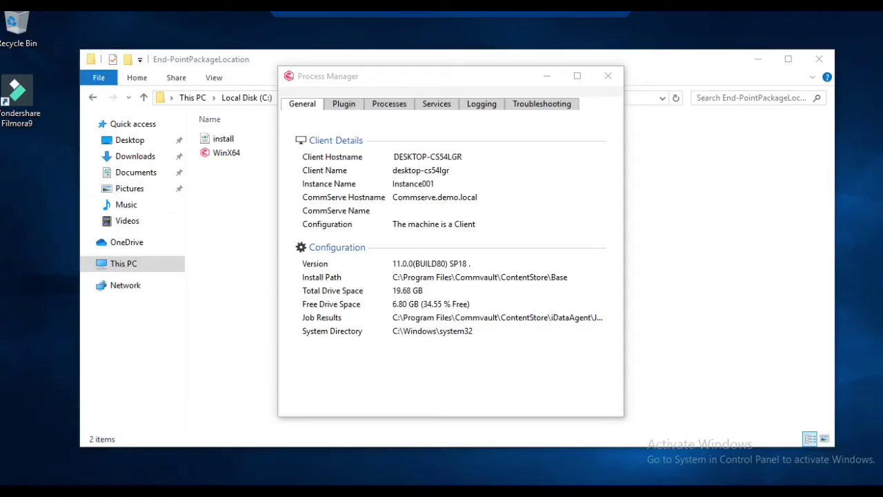
# - Copy the client name desktop-cs54lgr from Process Manager into the Client Name of the new Windows client
pyautogui.click(420, 350)
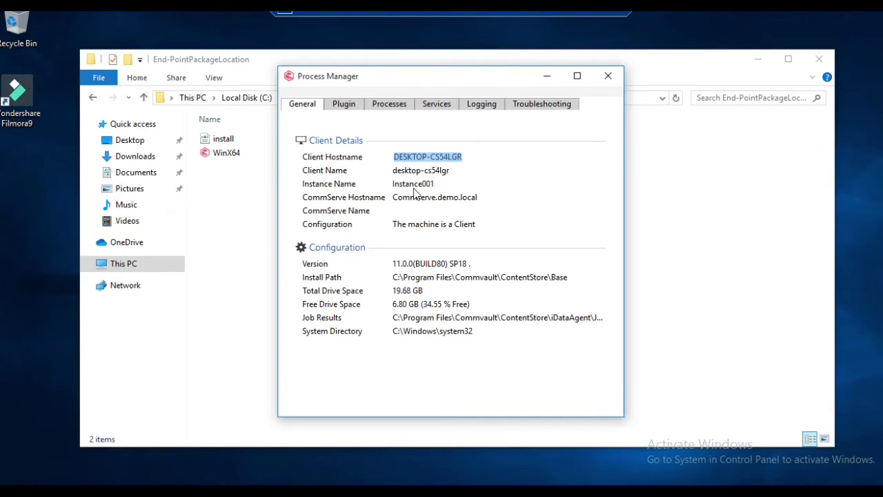
pyautogui.click(397, 172)
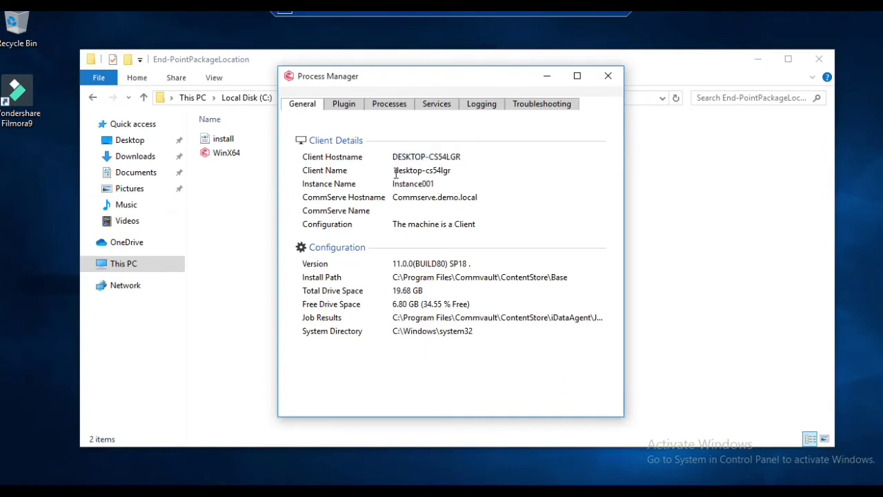
pyautogui.moveTo(396, 173); pyautogui.dragTo(452, 173)
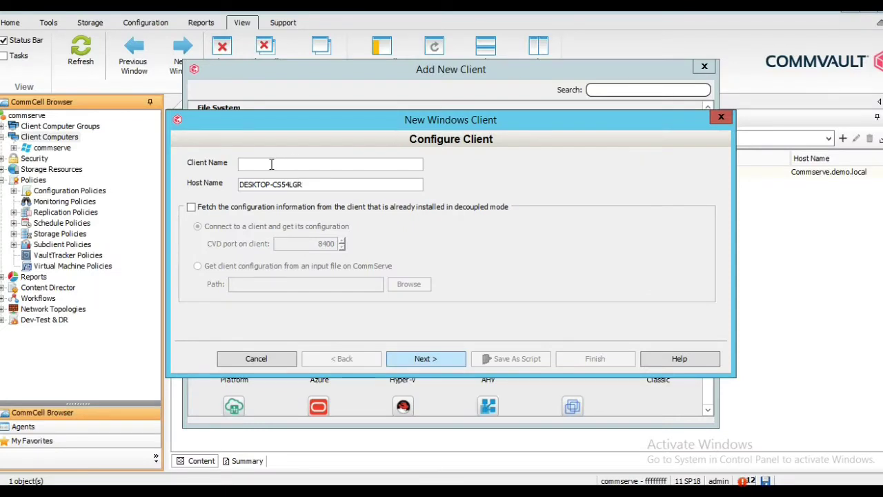
pyautogui.write('desktop-cs54lgr')
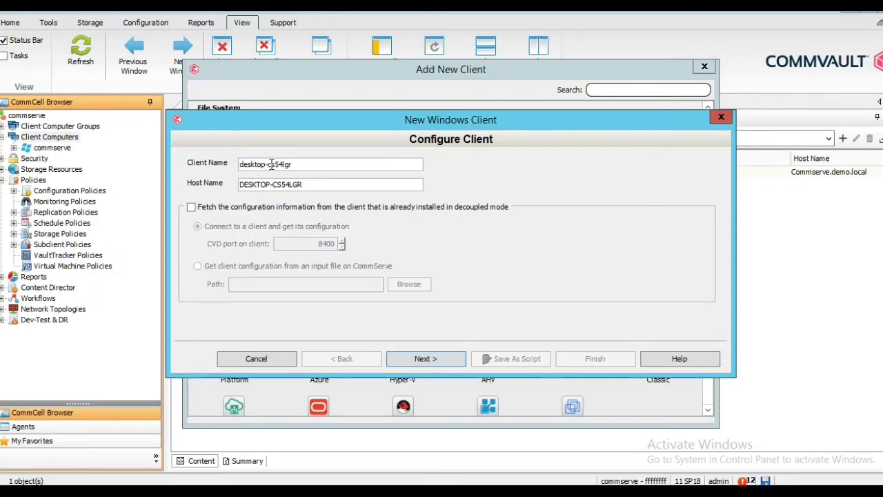
# - Register the client by fetching the configuration from its decoupled-mode installation, and close the registration status
pyautogui.click(208, 211)
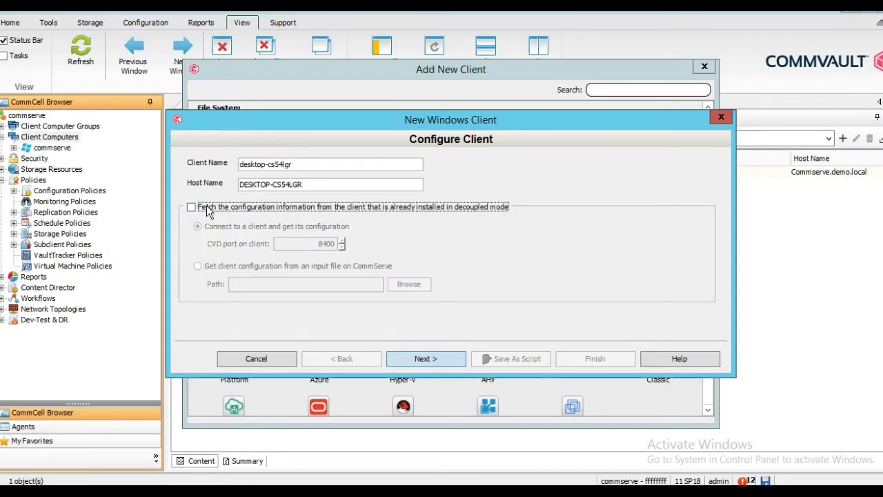
pyautogui.click(424, 360)
pyautogui.click(424, 360)
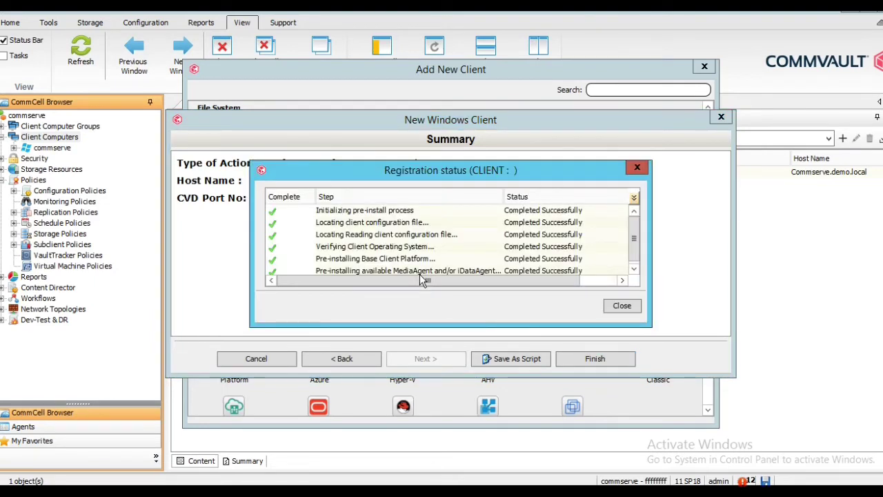
pyautogui.click(634, 270)
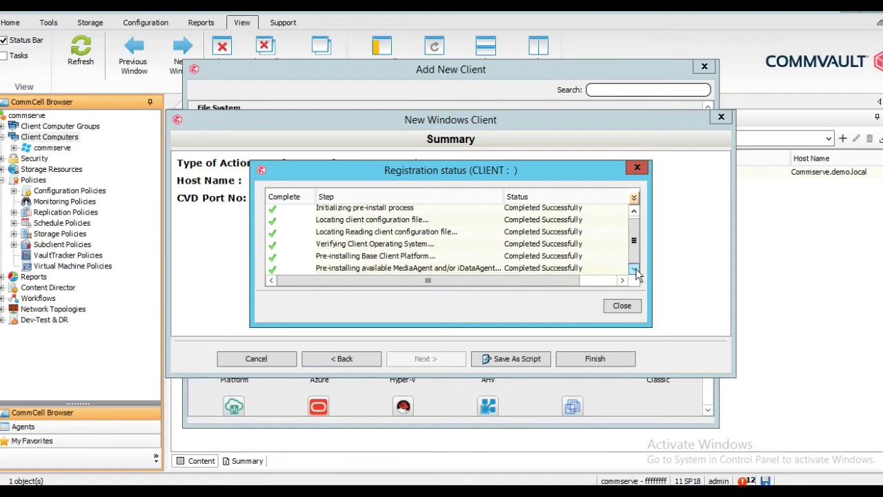
pyautogui.click(621, 306)
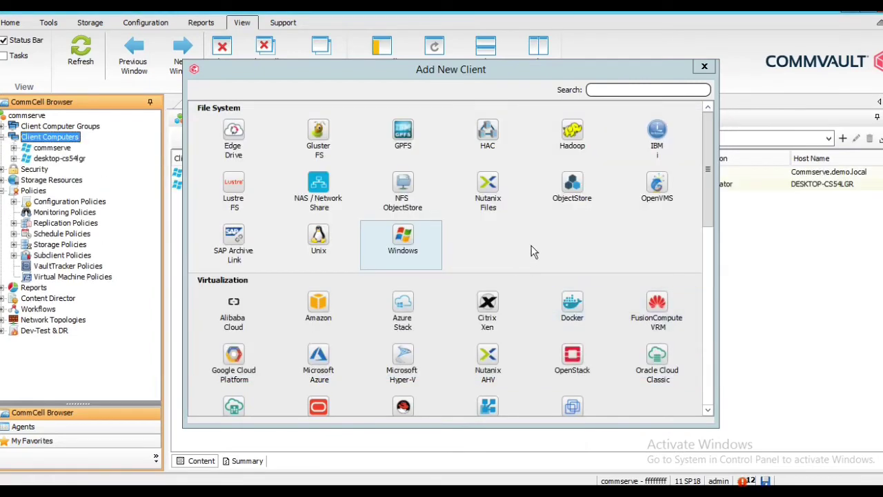
# - Open the content settings of the default subclient in desktop-cs54lgr's File System defaultBackupSet, closing the Add New Client window first
pyautogui.click(701, 72)
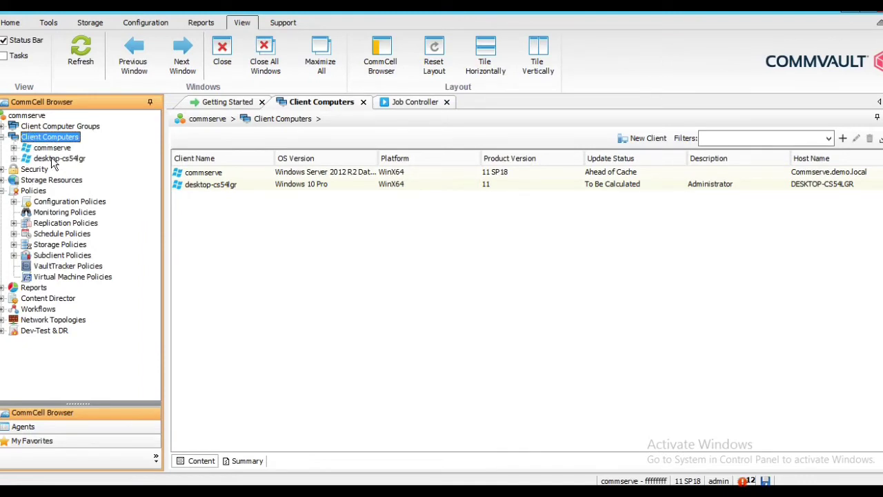
pyautogui.click(54, 158)
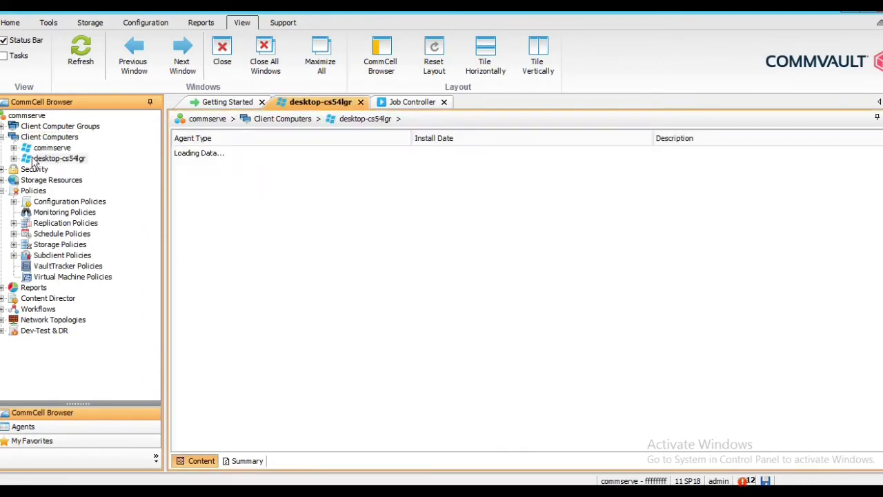
pyautogui.doubleClick(34, 158)
pyautogui.doubleClick(65, 171)
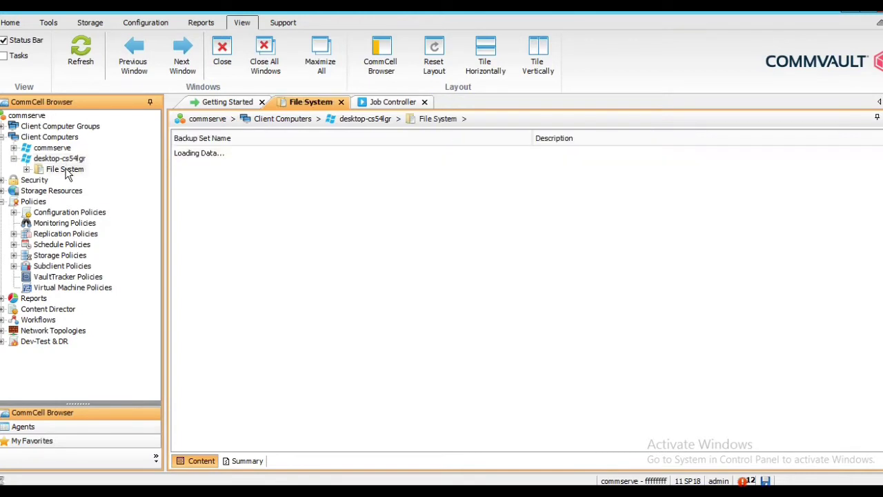
pyautogui.click(76, 180)
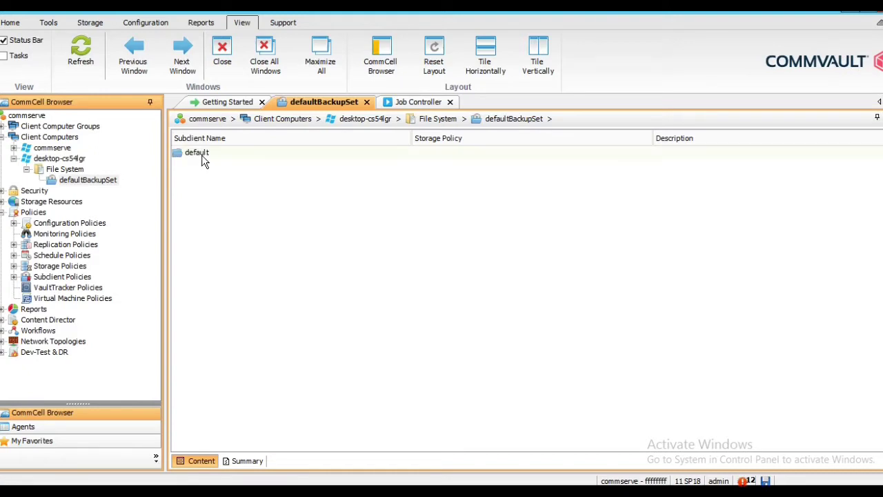
pyautogui.click(201, 156)
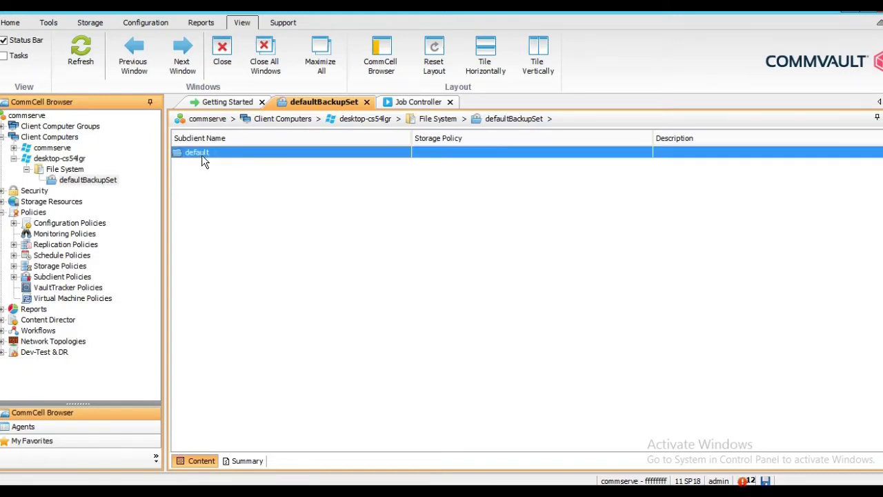
pyautogui.doubleClick(202, 154)
pyautogui.click(298, 31)
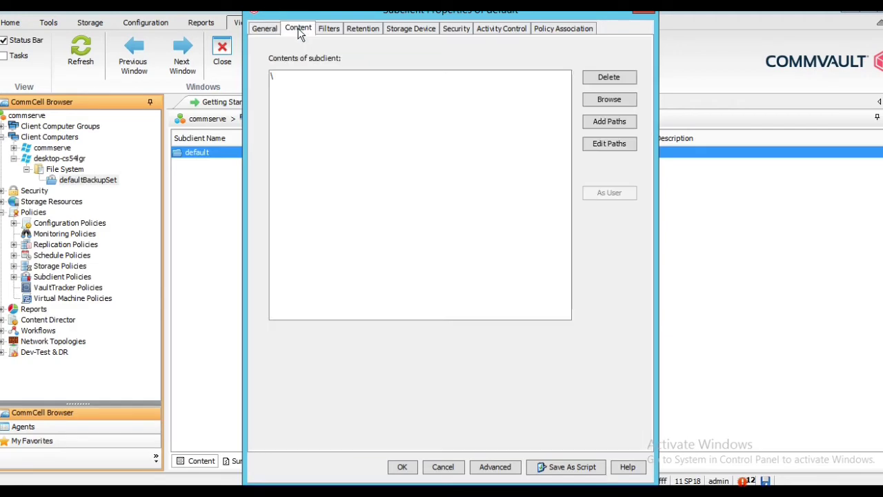
# - Browse the client's content and add the Office file group from the Content Library as the subclient's content
pyautogui.click(608, 100)
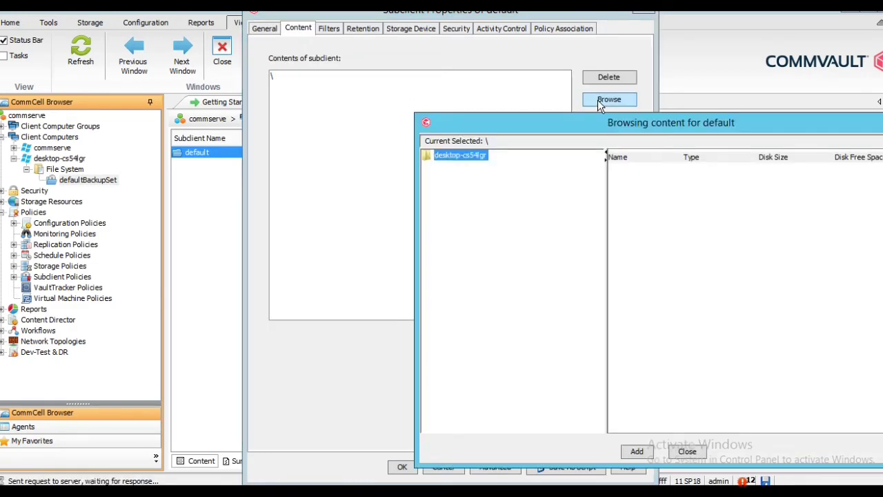
pyautogui.moveTo(570, 128); pyautogui.dragTo(436, 77)
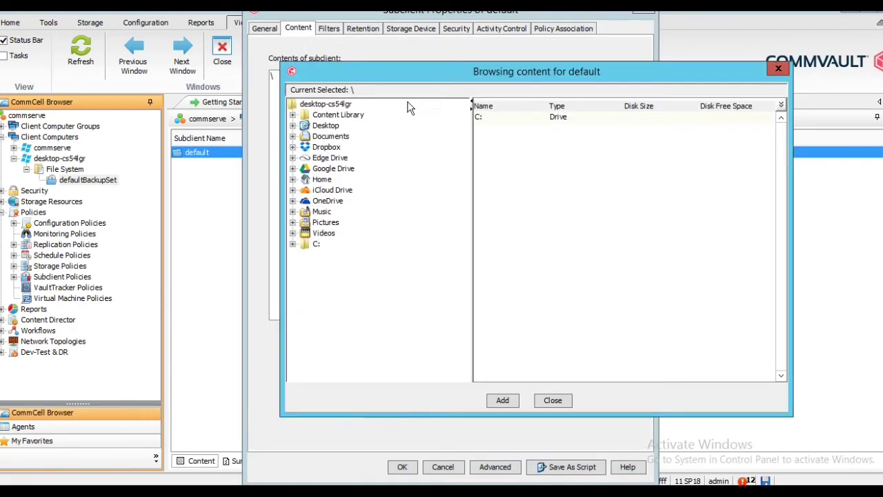
pyautogui.click(316, 245)
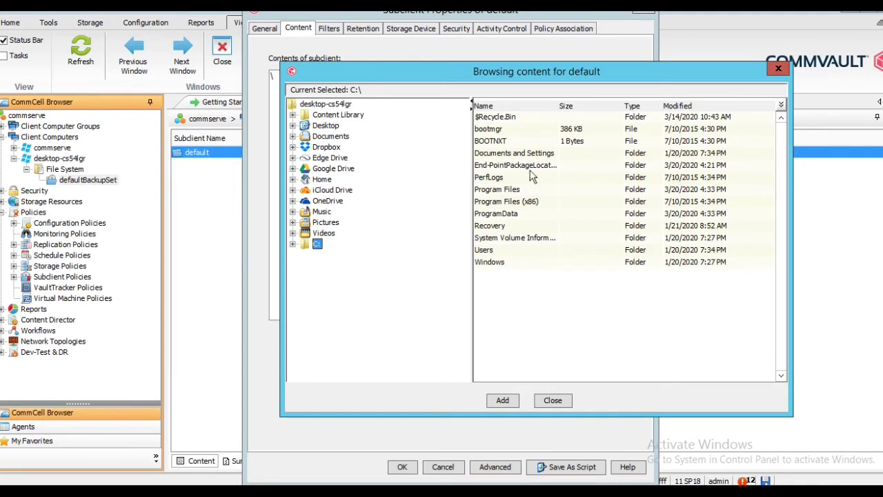
pyautogui.click(332, 118)
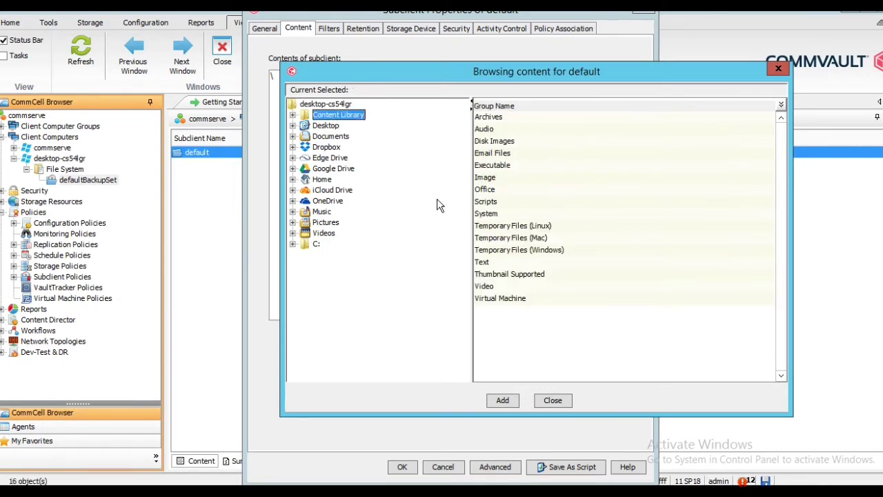
pyautogui.click(499, 192)
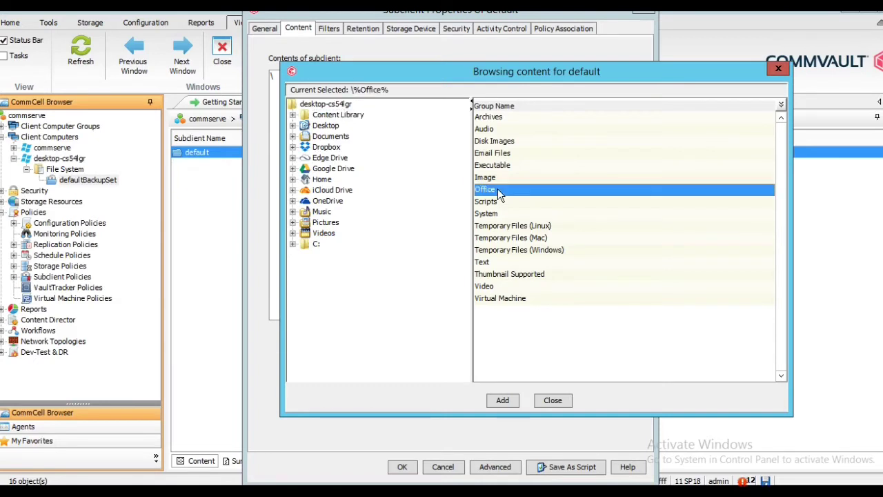
pyautogui.click(504, 402)
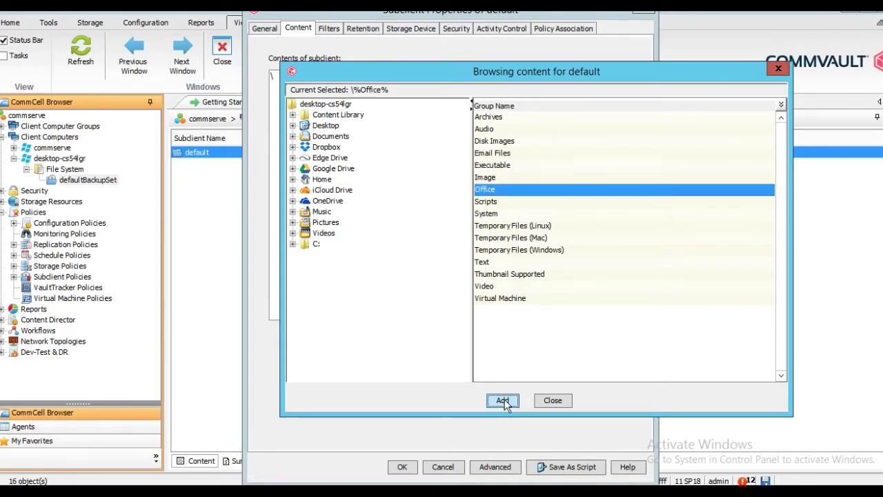
pyautogui.click(434, 271)
pyautogui.click(555, 400)
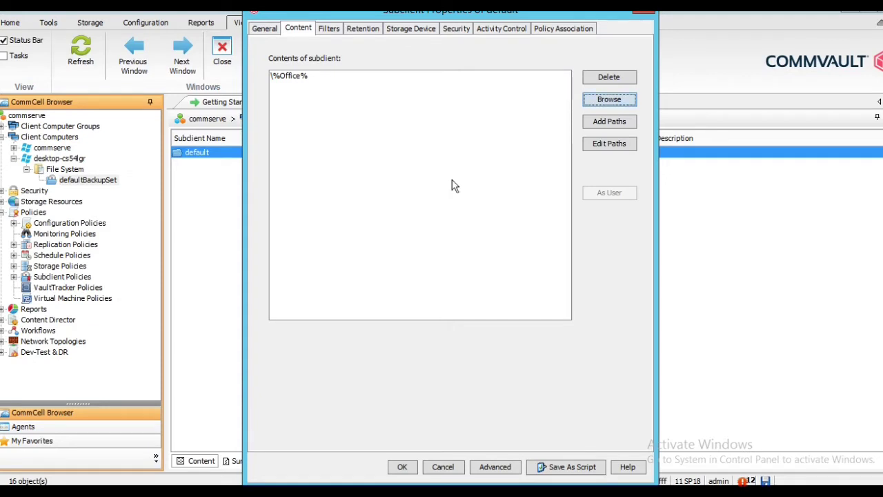
# - Examine which file extensions the Office group of the Content Library covers, and close the content browser
pyautogui.click(622, 100)
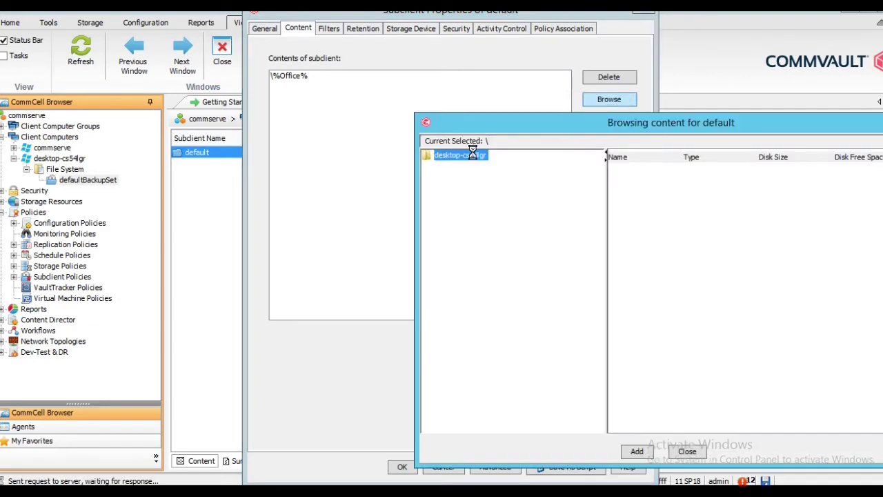
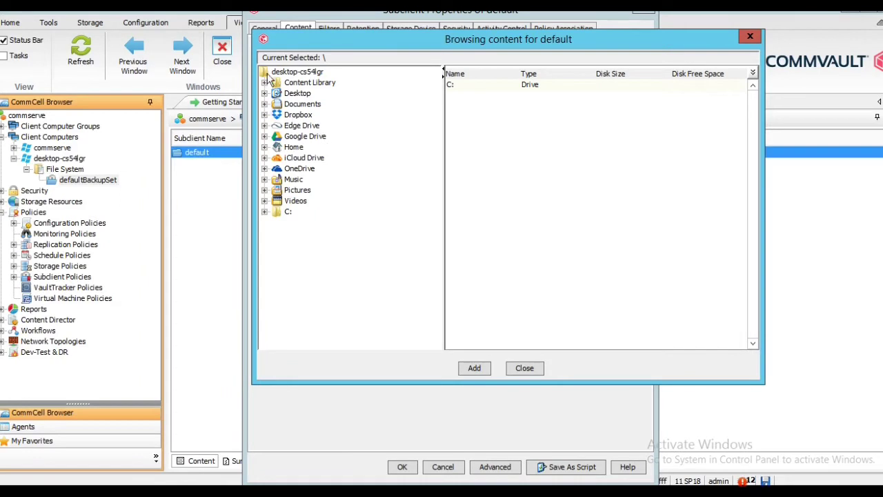
pyautogui.click(265, 82)
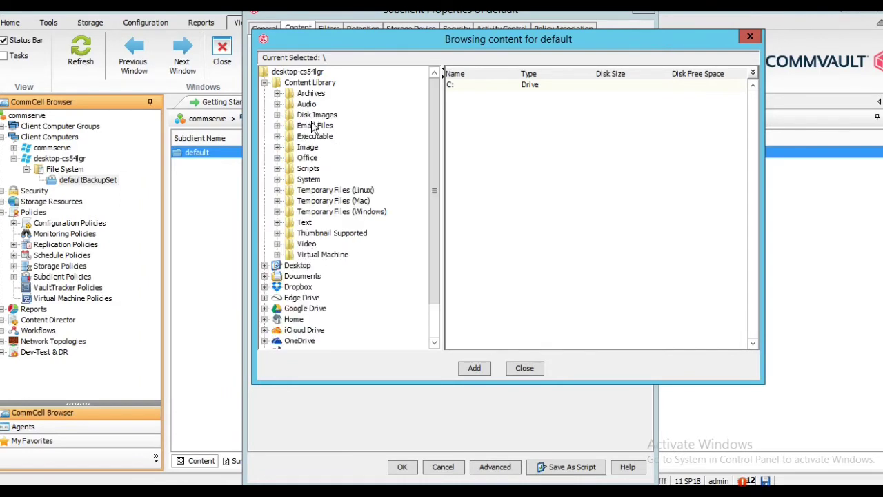
pyautogui.click(308, 159)
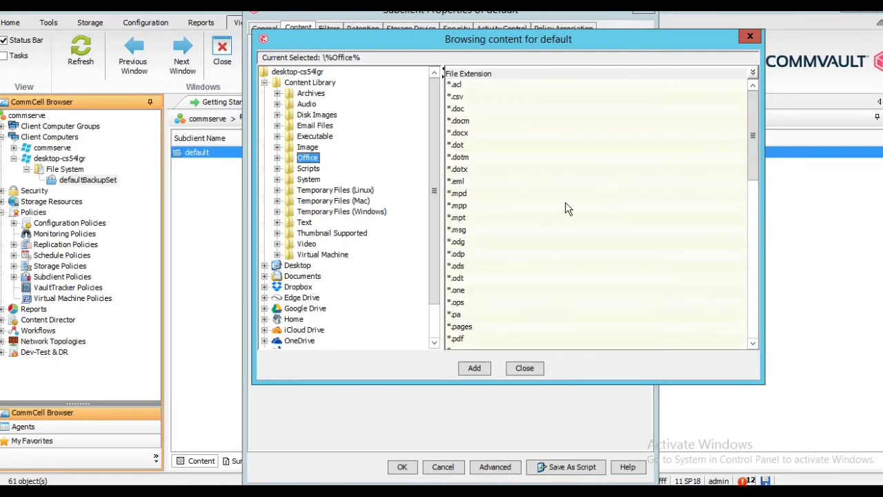
pyautogui.scroll(-15, 610, 236)
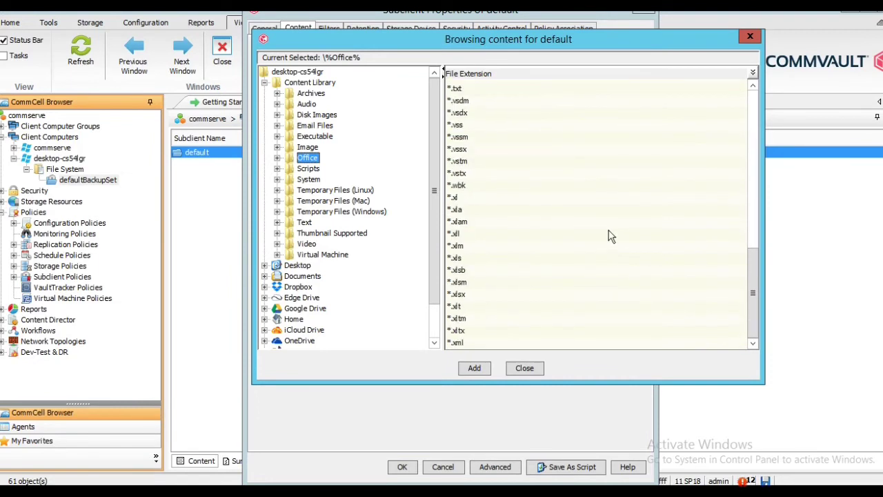
pyautogui.scroll(15, 610, 236)
pyautogui.scroll(-7, 610, 236)
pyautogui.scroll(7, 610, 236)
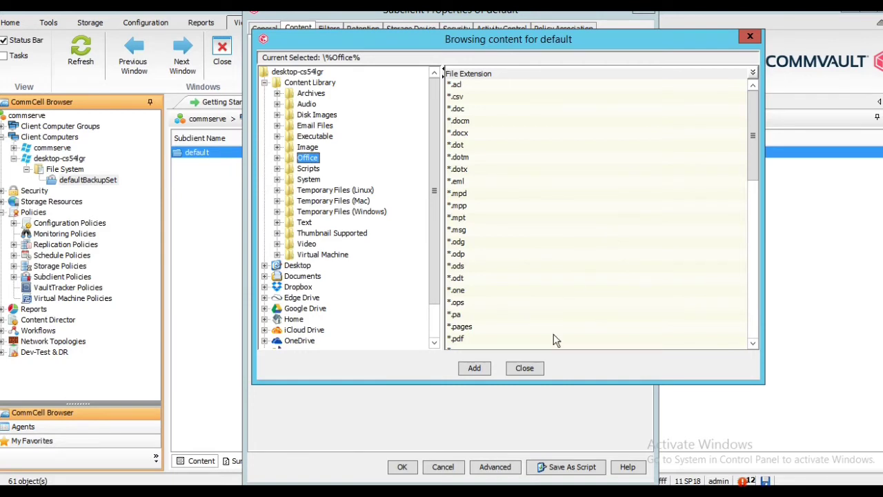
pyautogui.click(524, 370)
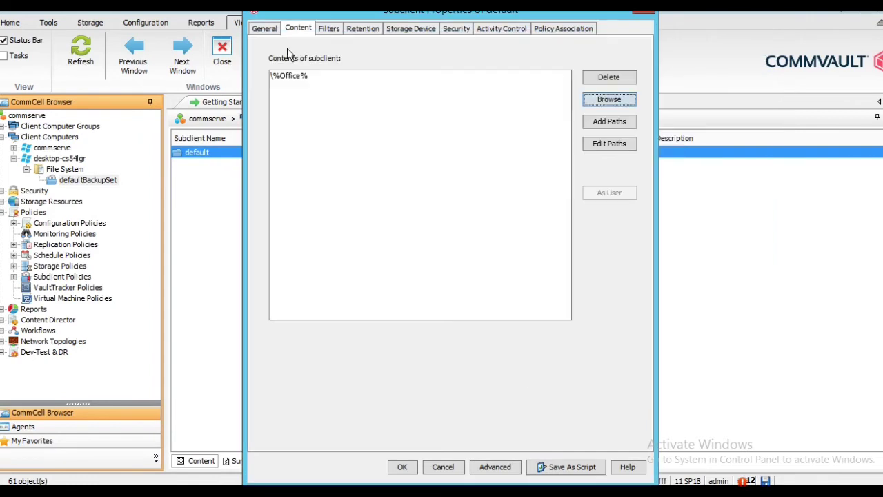
# - Add the custom pattern *.xyz to the subclient's contents and delete that entry again
pyautogui.click(611, 123)
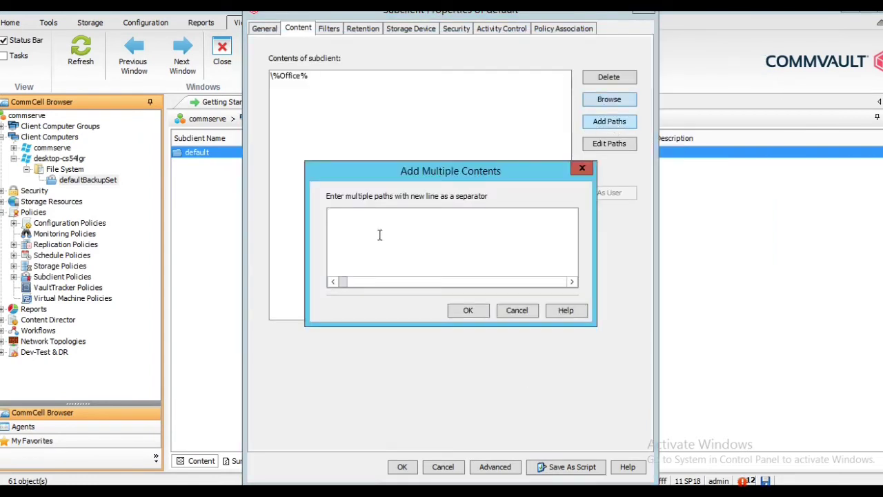
pyautogui.write('*.xyz')
pyautogui.click(469, 310)
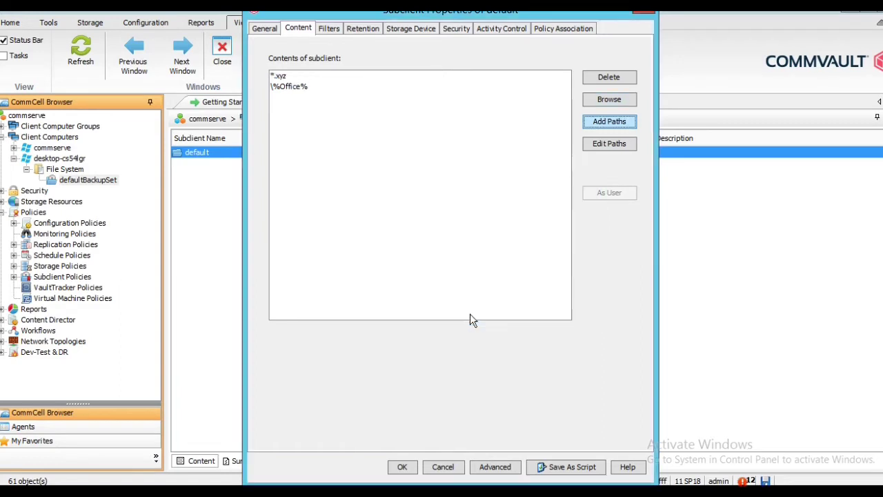
pyautogui.click(279, 77)
pyautogui.click(618, 77)
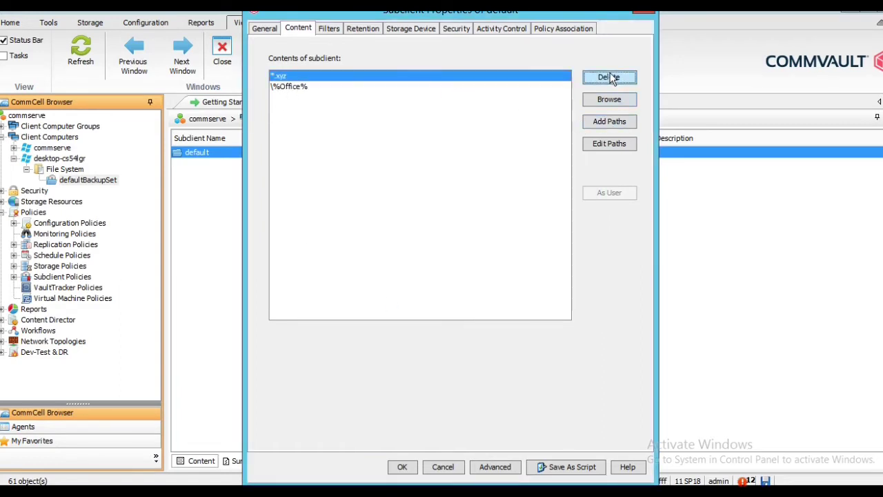
# - Assign the Server plan storage policy to the default subclient and save the subclient properties
pyautogui.click(330, 29)
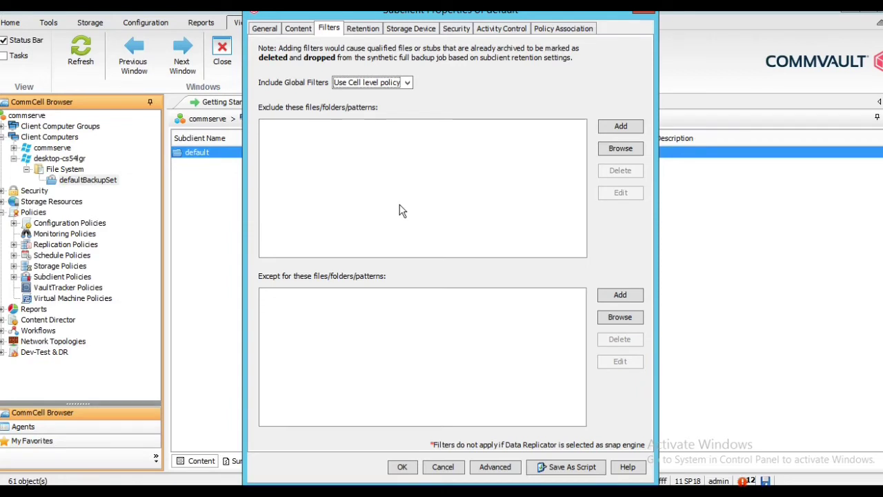
pyautogui.click(407, 30)
pyautogui.click(334, 96)
pyautogui.click(317, 110)
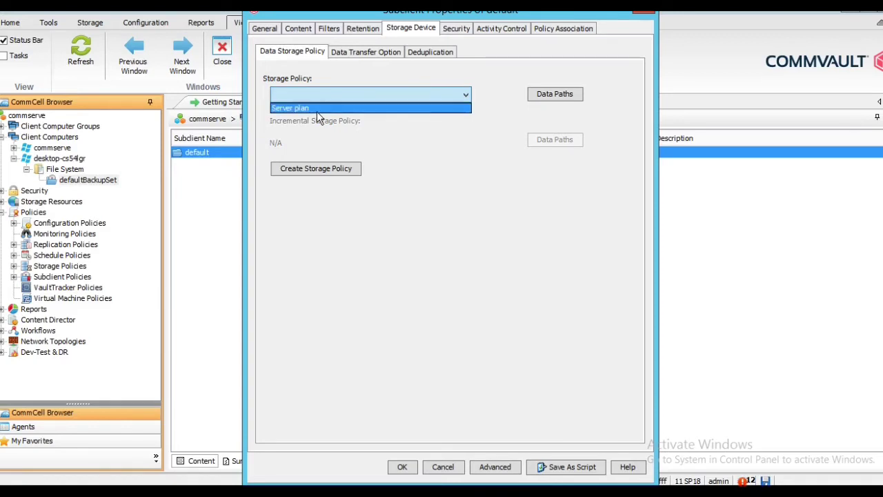
pyautogui.click(352, 54)
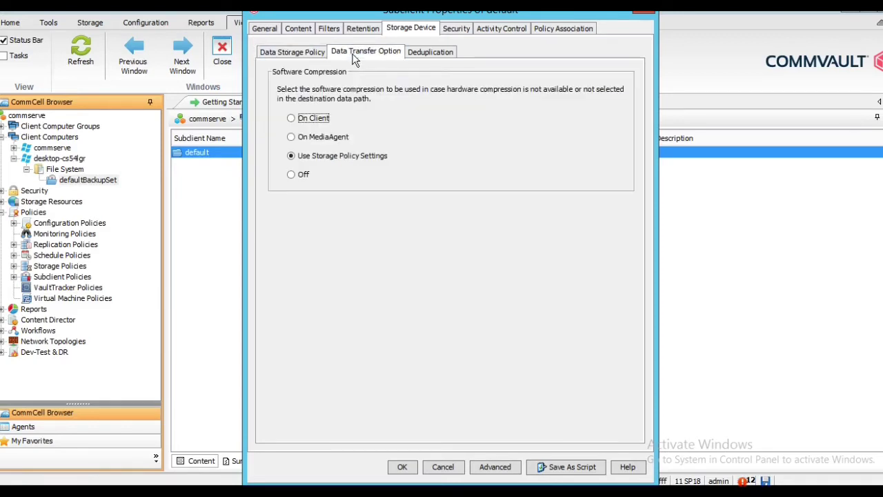
pyautogui.click(433, 55)
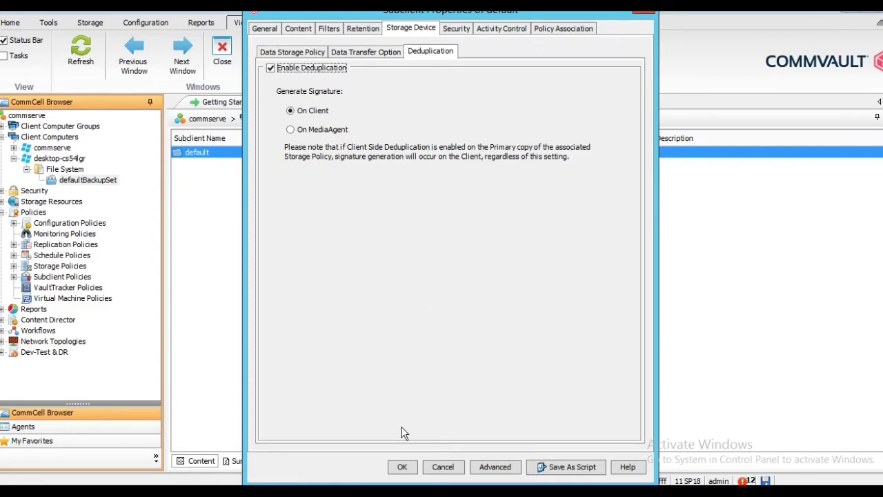
pyautogui.click(402, 469)
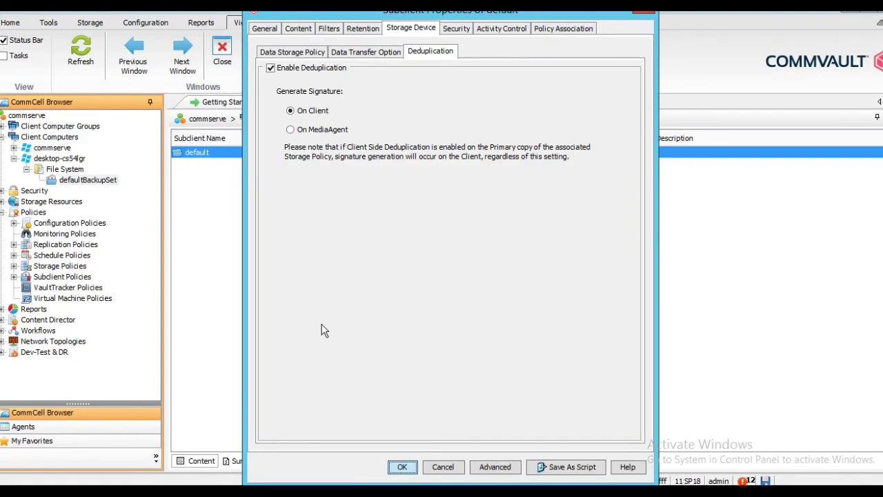
pyautogui.press('Return')
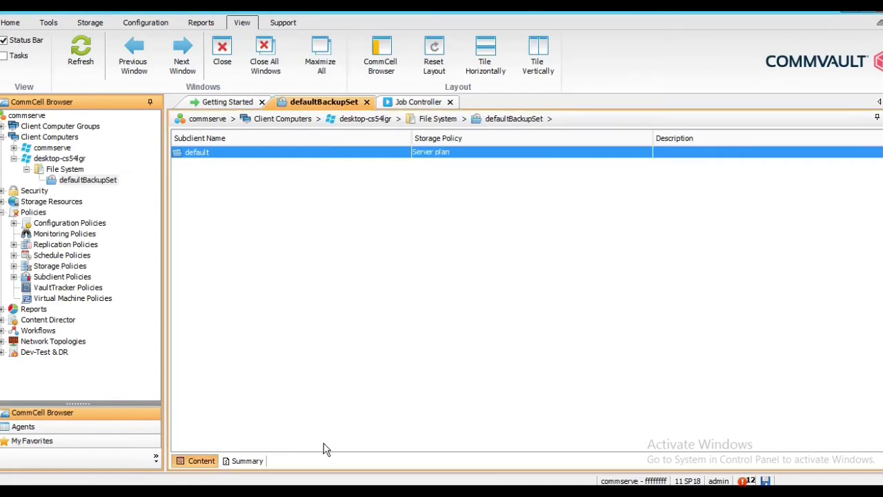
# - Run an immediate incremental backup of the default subclient
pyautogui.rightClick(208, 151)
pyautogui.click(238, 162)
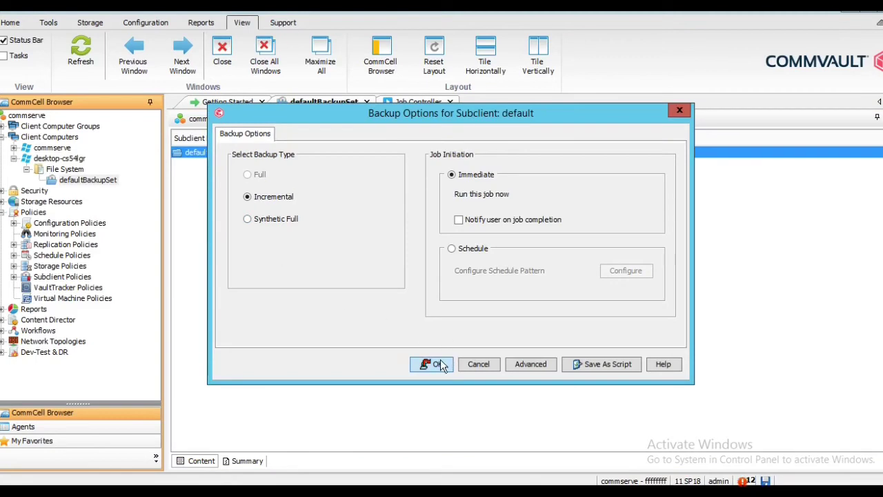
pyautogui.click(437, 365)
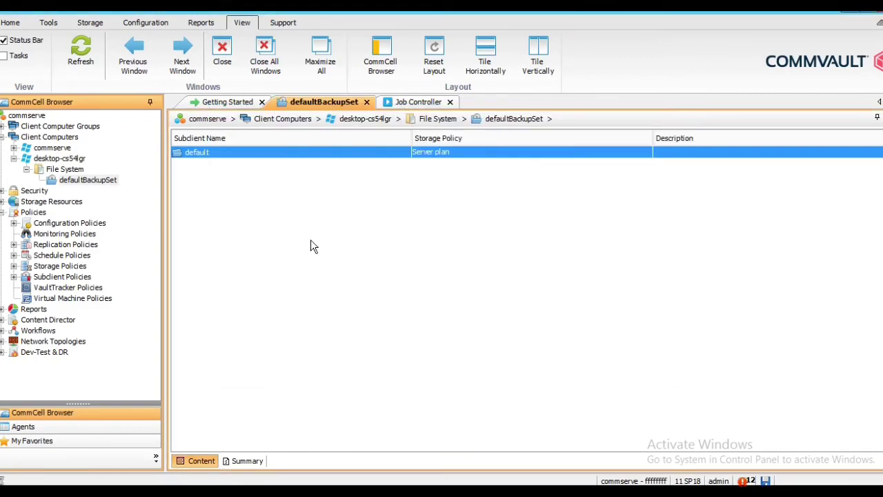
# - Check the progress and attempts of the default subclient's backup job in Job Controller
pyautogui.click(411, 101)
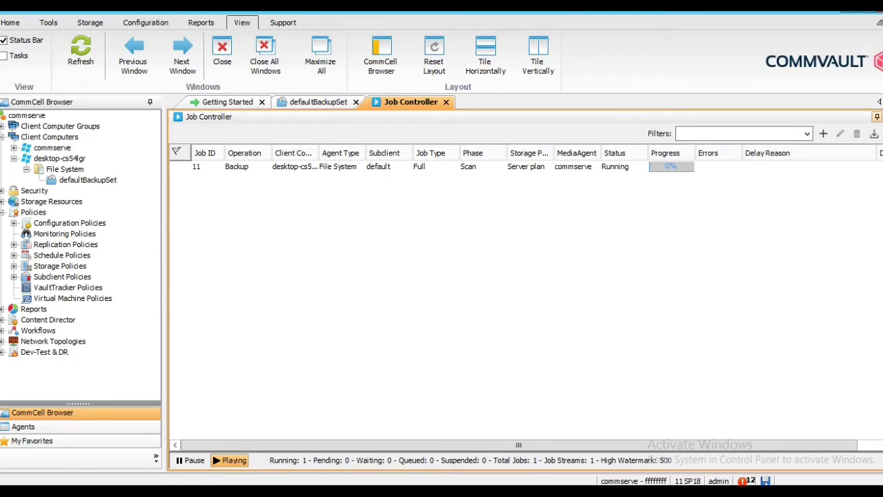
pyautogui.click(338, 172)
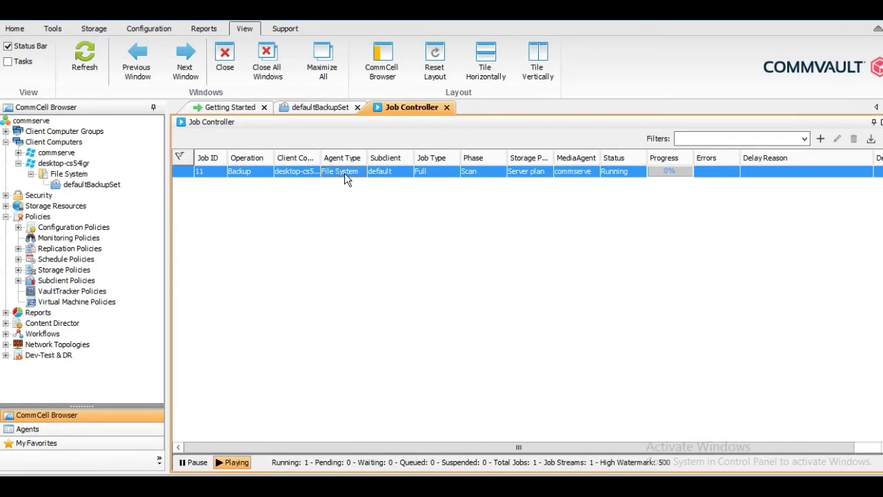
pyautogui.doubleClick(347, 178)
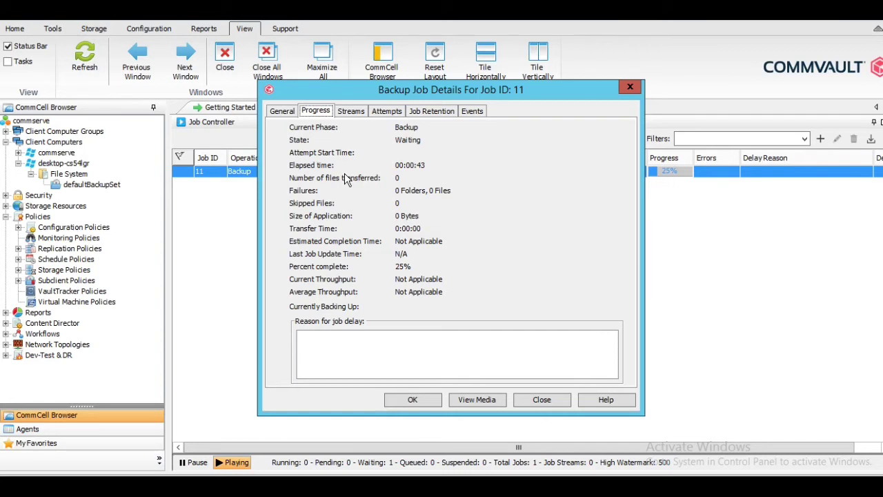
pyautogui.click(388, 112)
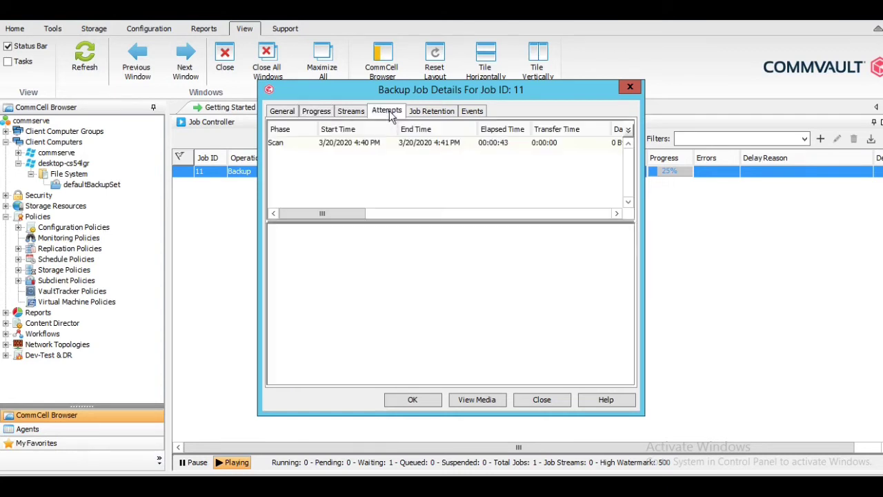
# - Examine the running backup job's attempts, progress, streams, retention and events in its job details
pyautogui.click(298, 149)
pyautogui.moveTo(506, 91); pyautogui.dragTo(447, 131)
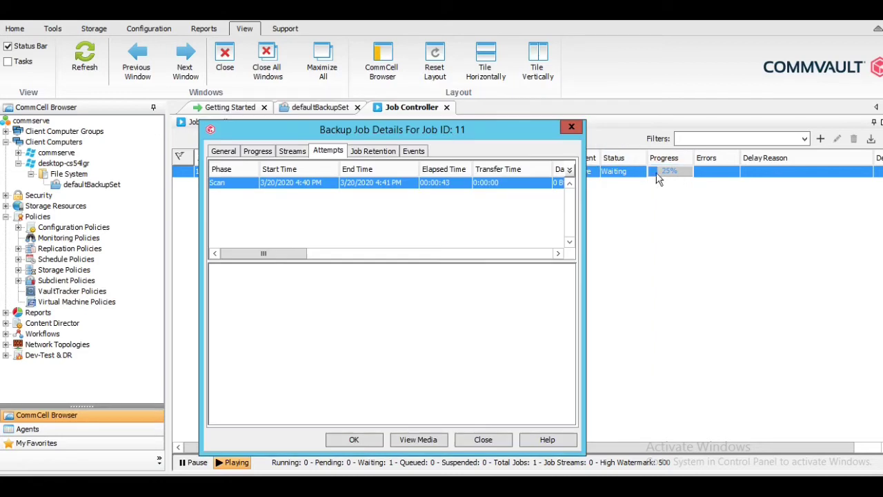
pyautogui.moveTo(308, 132); pyautogui.dragTo(339, 100)
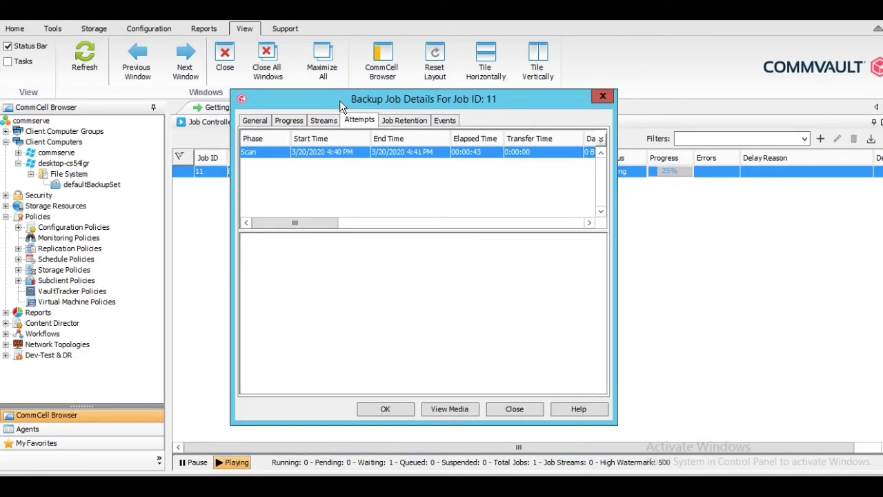
pyautogui.click(288, 121)
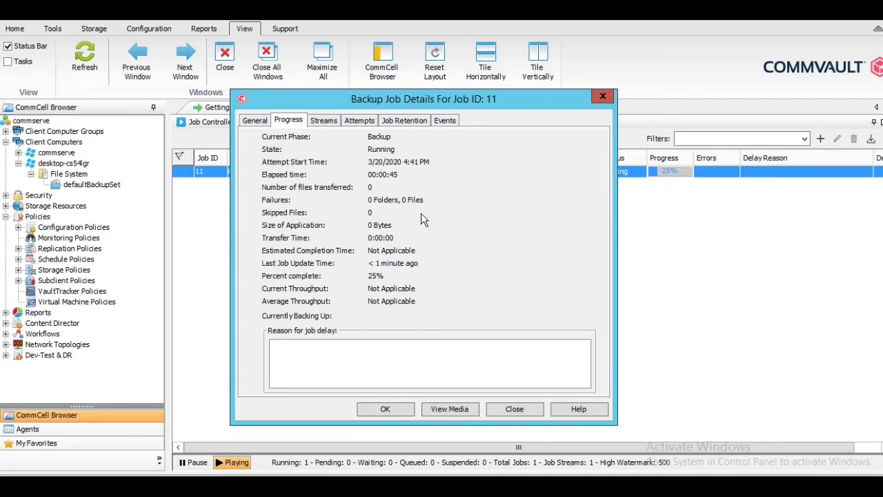
pyautogui.click(327, 120)
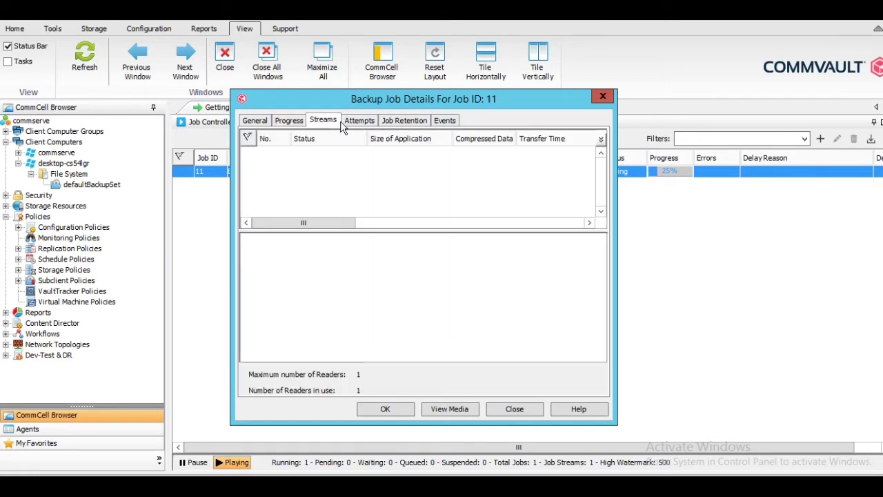
pyautogui.click(360, 120)
pyautogui.click(401, 122)
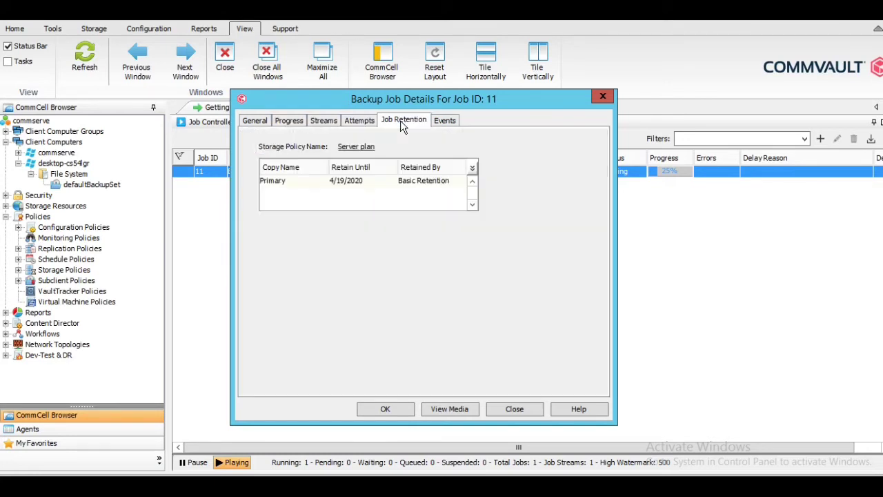
pyautogui.click(444, 122)
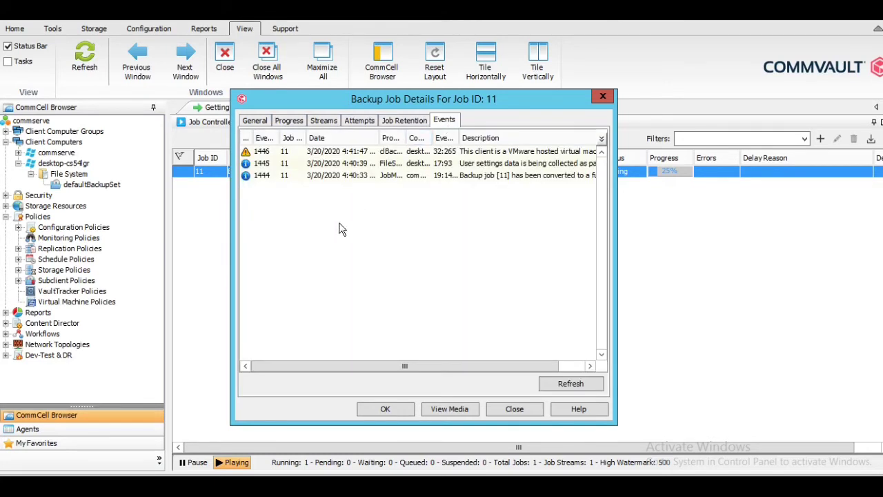
pyautogui.click(323, 122)
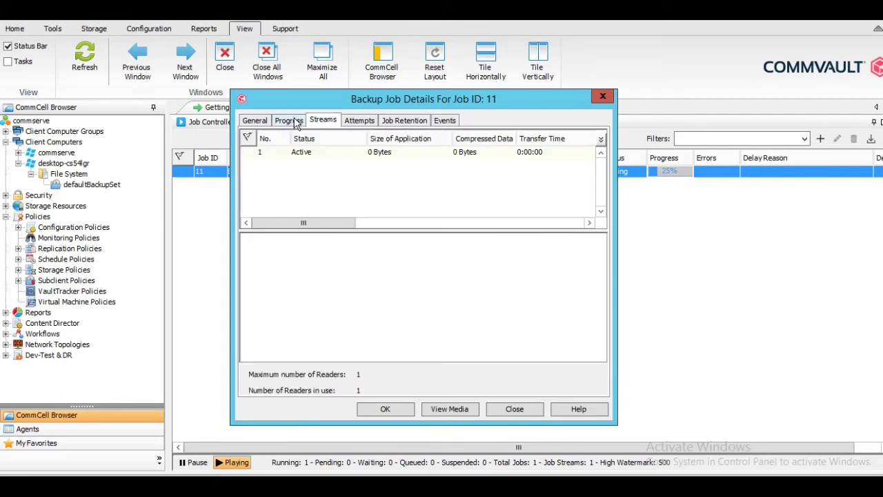
pyautogui.click(290, 121)
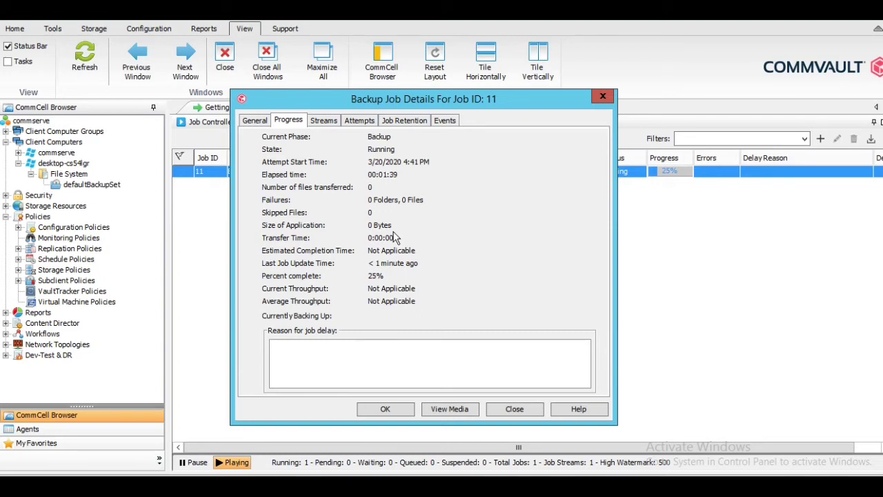
# - Recheck the backup job's streams, attempts, retention, events and progress, and close the job details
pyautogui.click(324, 122)
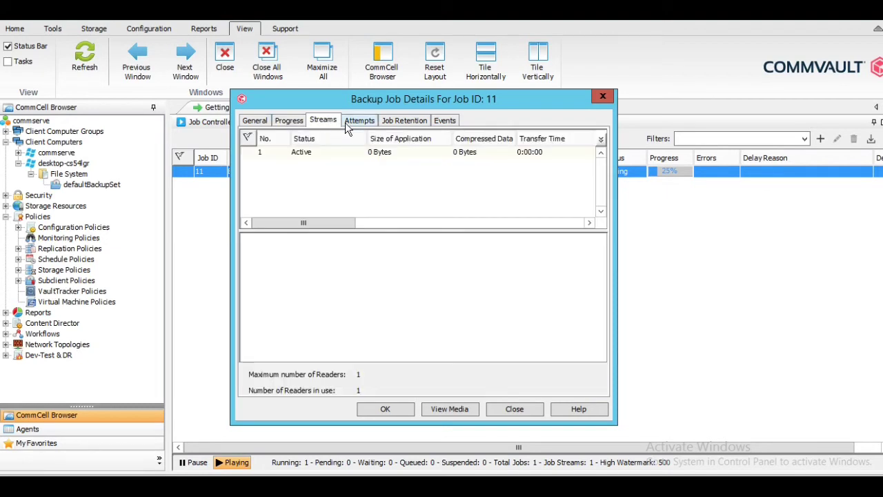
pyautogui.click(357, 122)
pyautogui.click(402, 124)
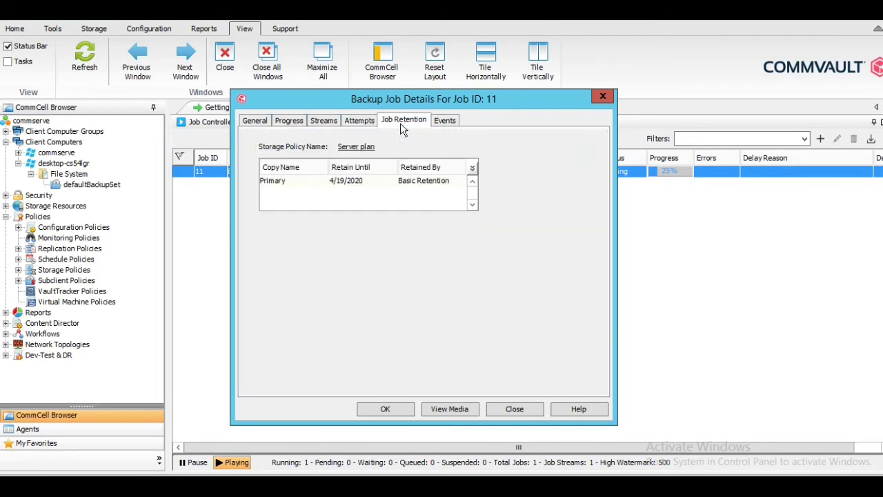
pyautogui.click(445, 126)
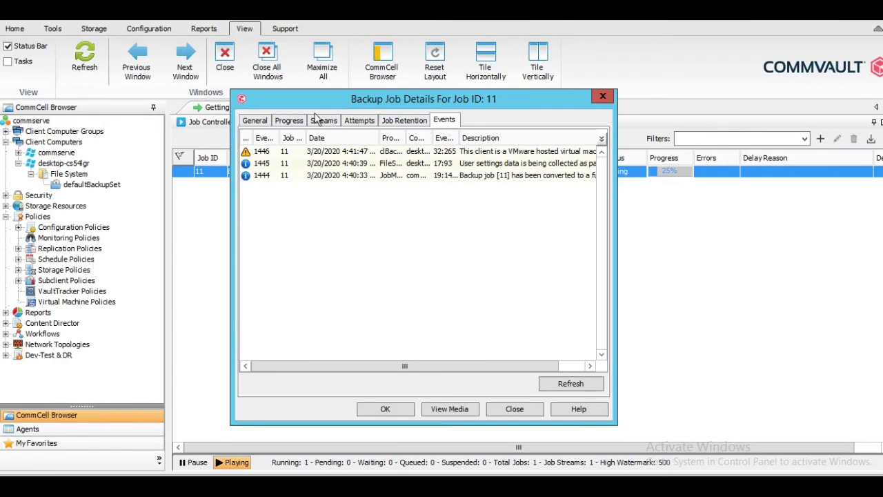
pyautogui.click(287, 121)
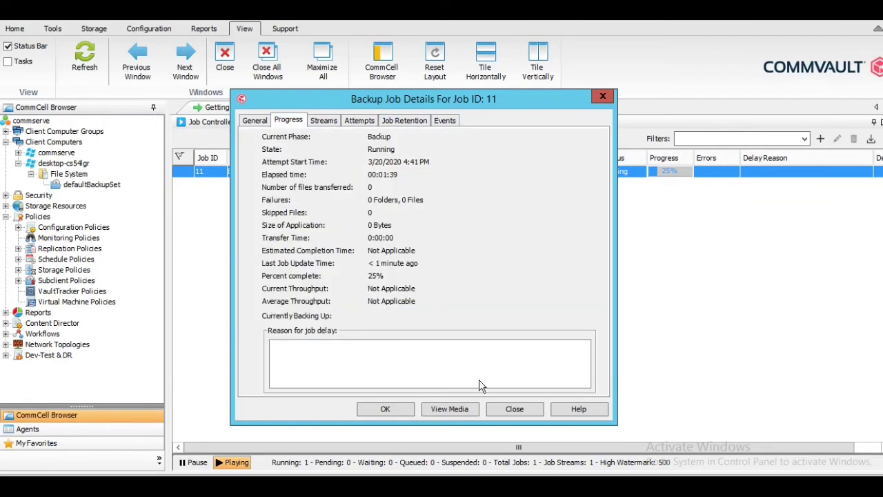
pyautogui.click(515, 407)
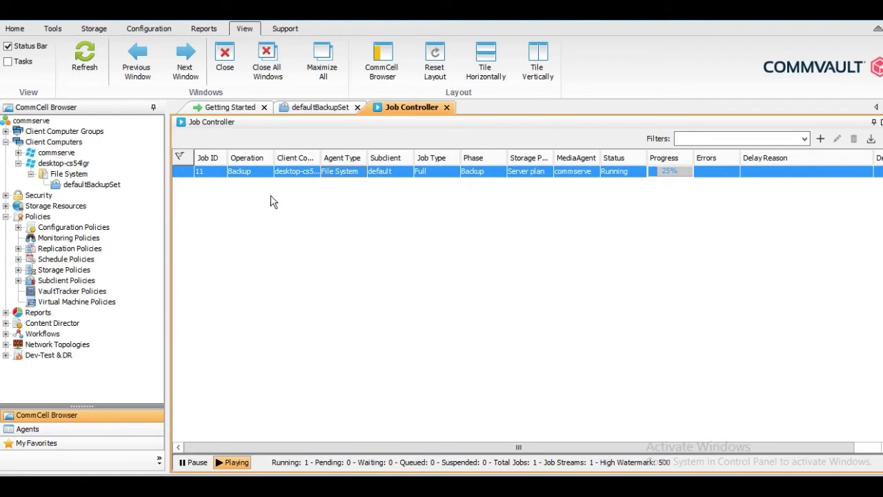
# - Start a new Data Protection schedule policy named End-Points and set its agent type to All Agents
pyautogui.click(59, 261)
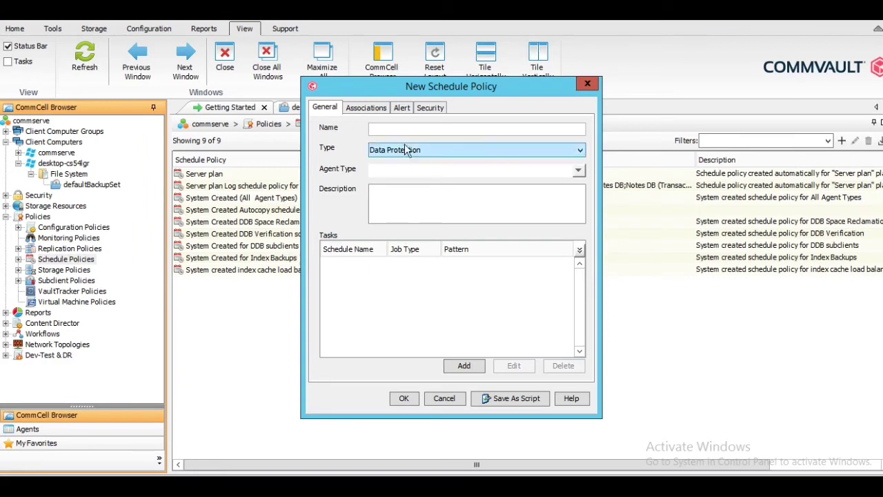
pyautogui.write('E')
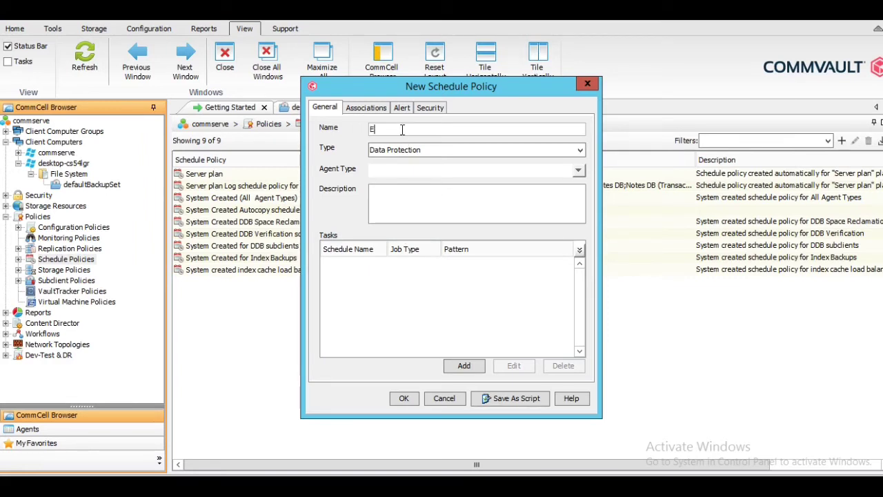
pyautogui.write('nd-Points')
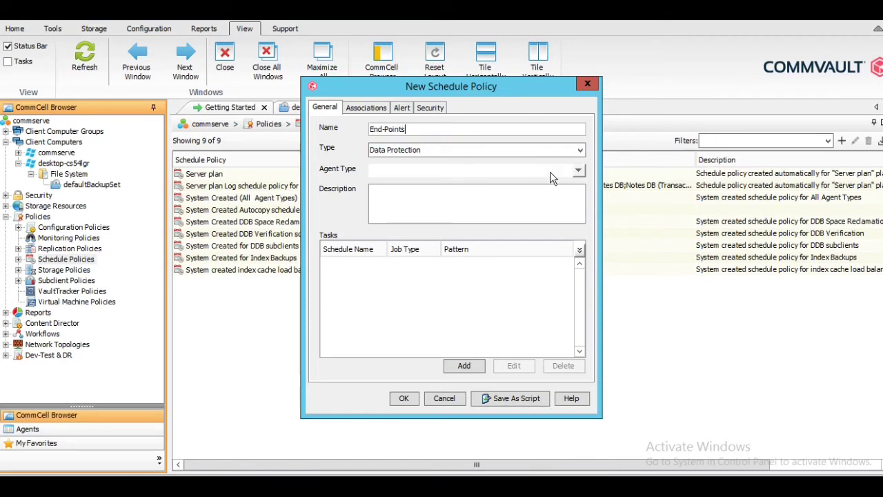
pyautogui.click(579, 171)
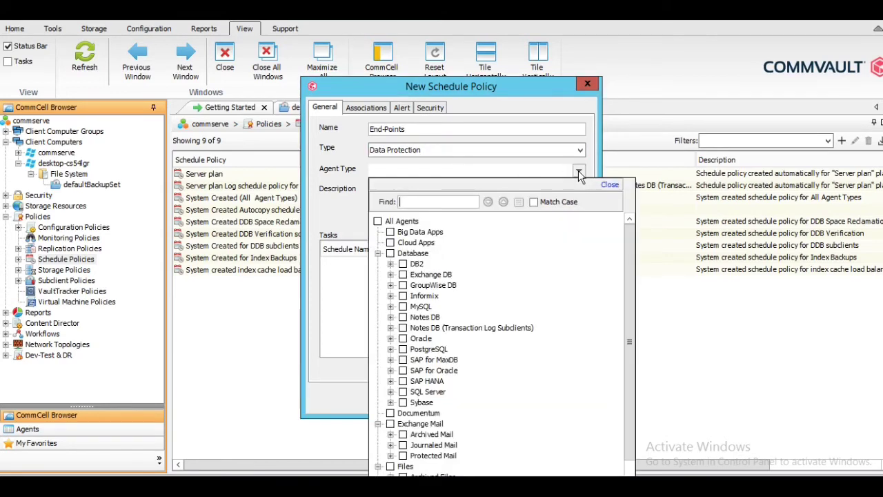
pyautogui.click(377, 221)
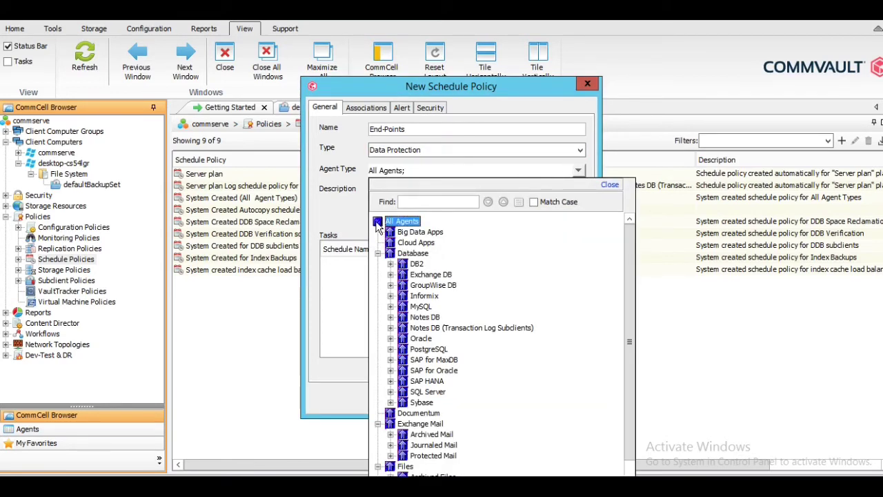
pyautogui.click(610, 185)
pyautogui.click(461, 365)
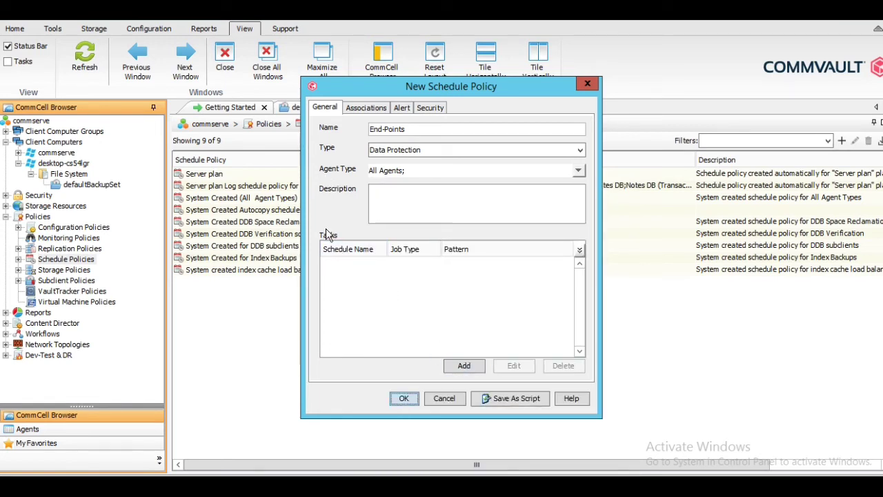
pyautogui.click(416, 206)
pyautogui.click(461, 366)
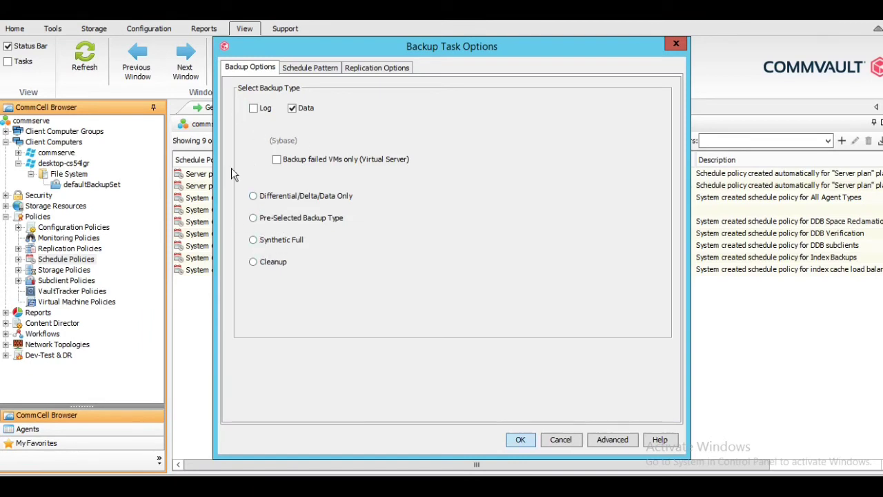
pyautogui.click(308, 68)
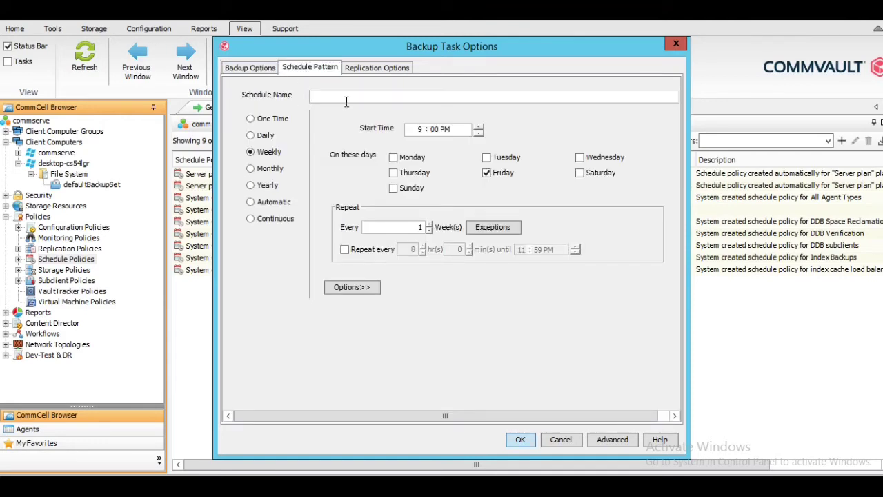
pyautogui.click(250, 68)
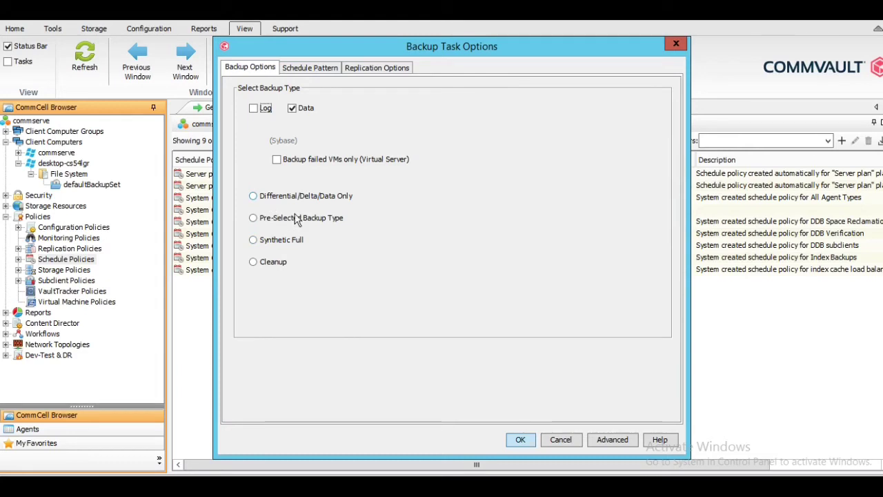
pyautogui.click(569, 439)
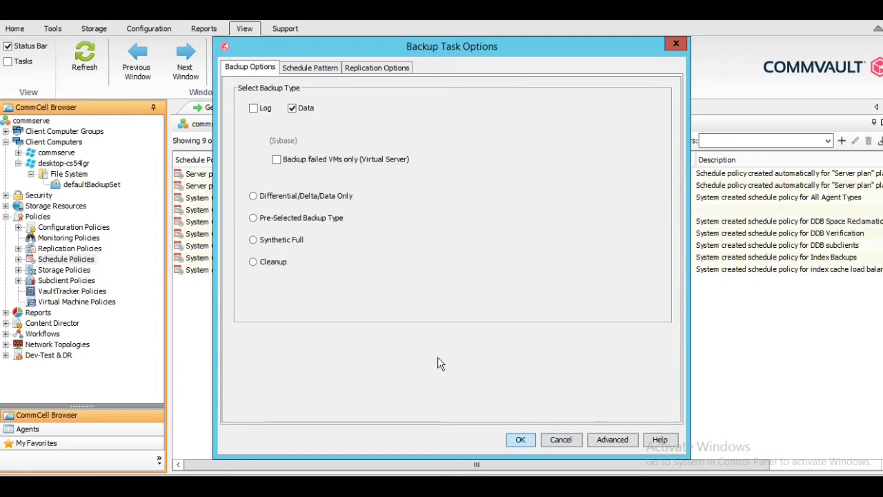
pyautogui.click(565, 439)
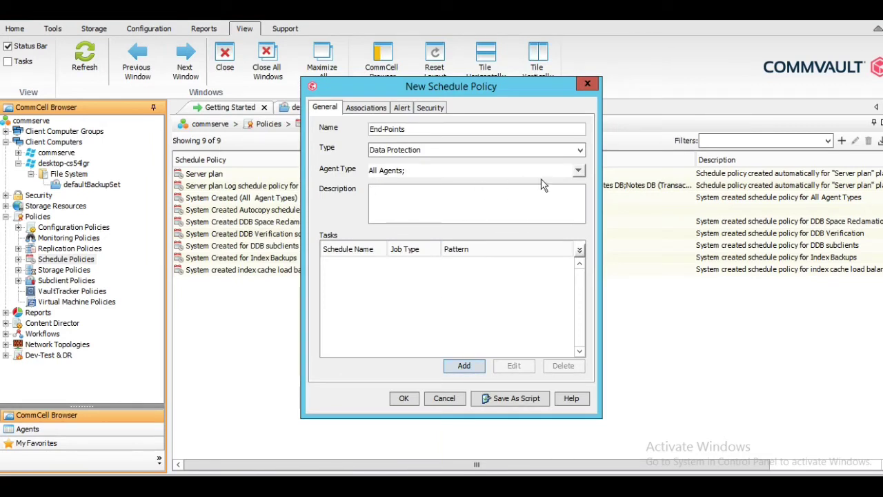
# - Clear the policy's agent type selection, browse the available agents and reselect All Agents
pyautogui.click(581, 172)
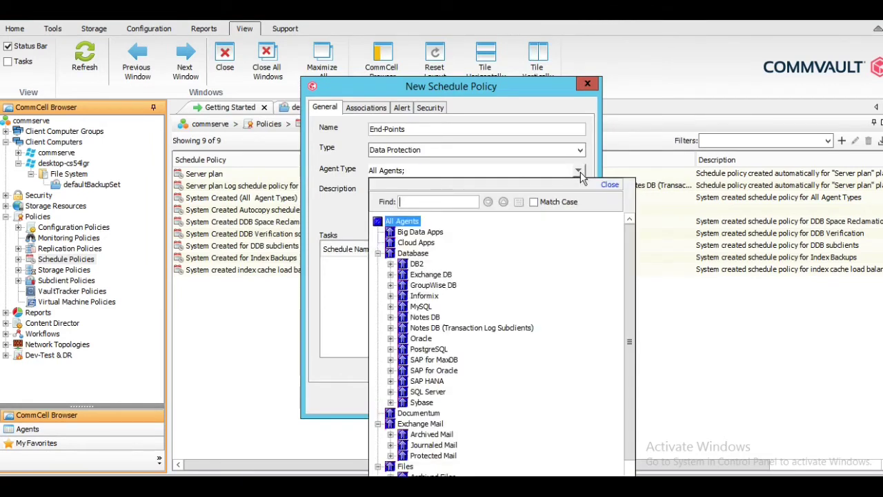
pyautogui.click(378, 222)
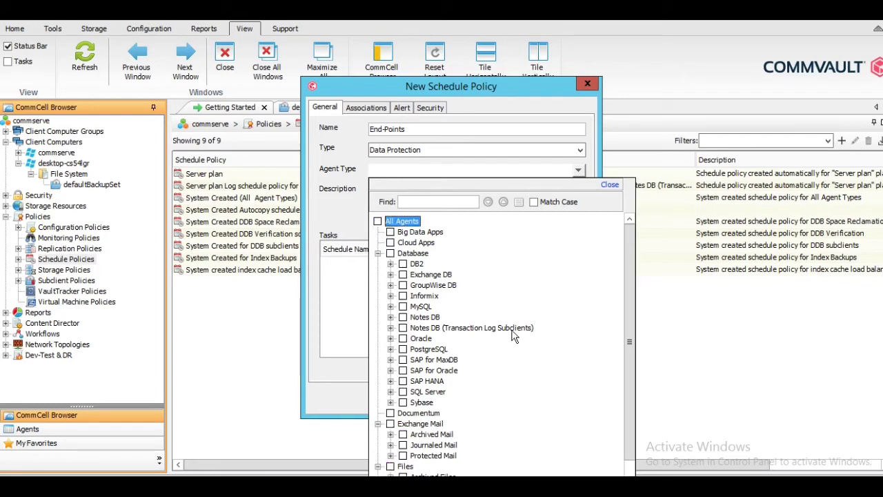
pyautogui.scroll(-2, 514, 336)
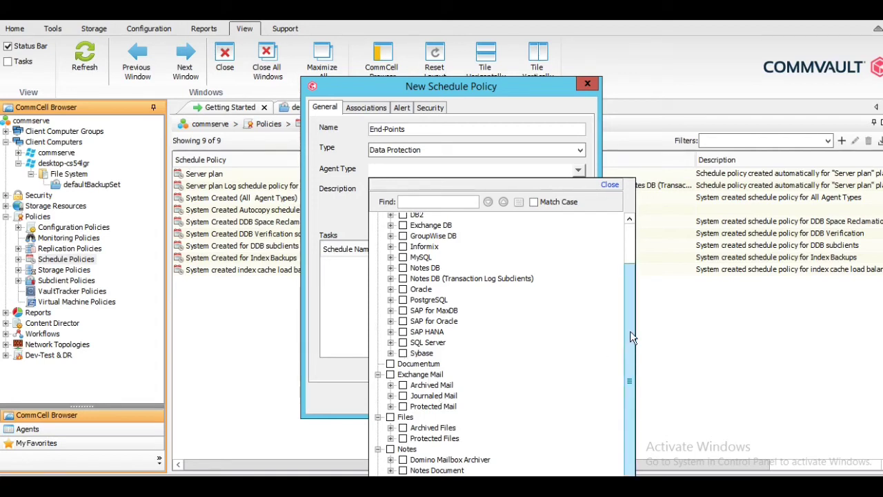
pyautogui.moveTo(630, 332); pyautogui.dragTo(629, 282)
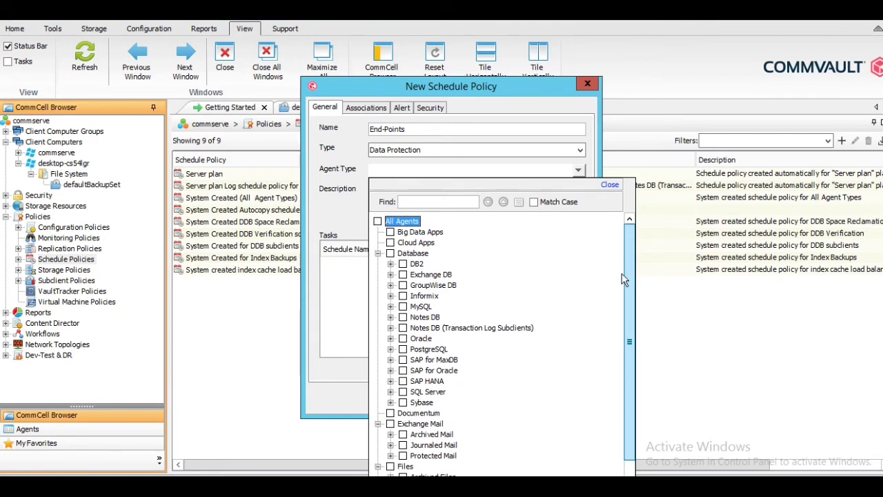
pyautogui.click(378, 221)
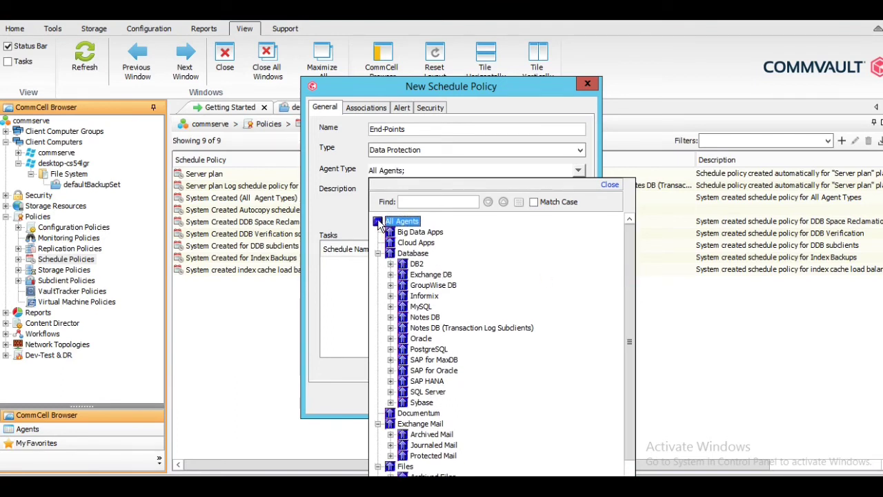
pyautogui.click(610, 185)
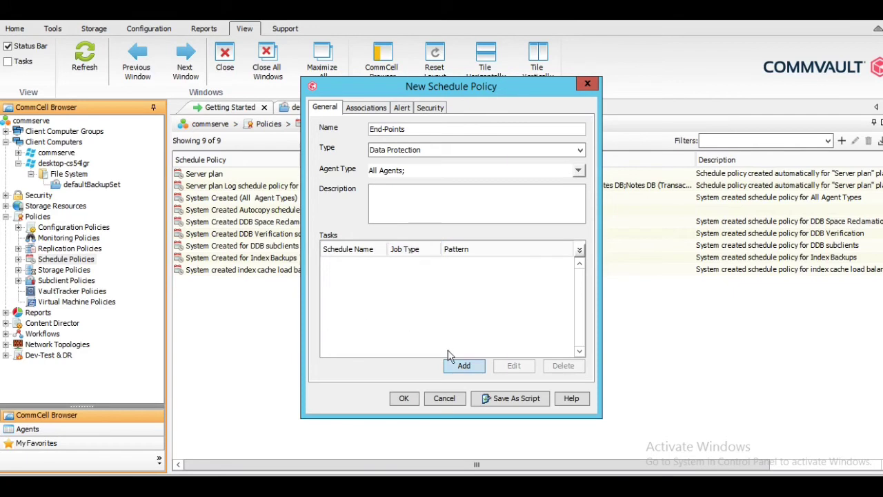
# - Start a new backup task for the End-Points policy and set its schedule pattern to Automatic
pyautogui.click(458, 369)
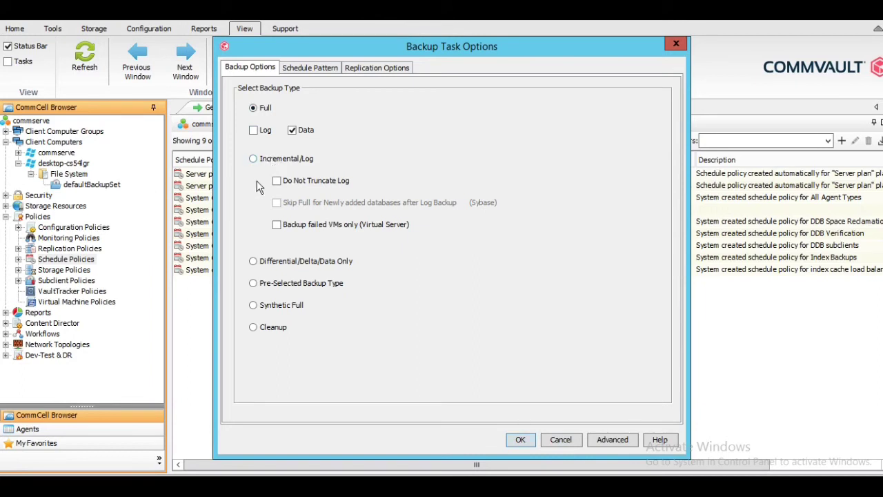
pyautogui.click(320, 67)
pyautogui.click(272, 220)
pyautogui.click(271, 204)
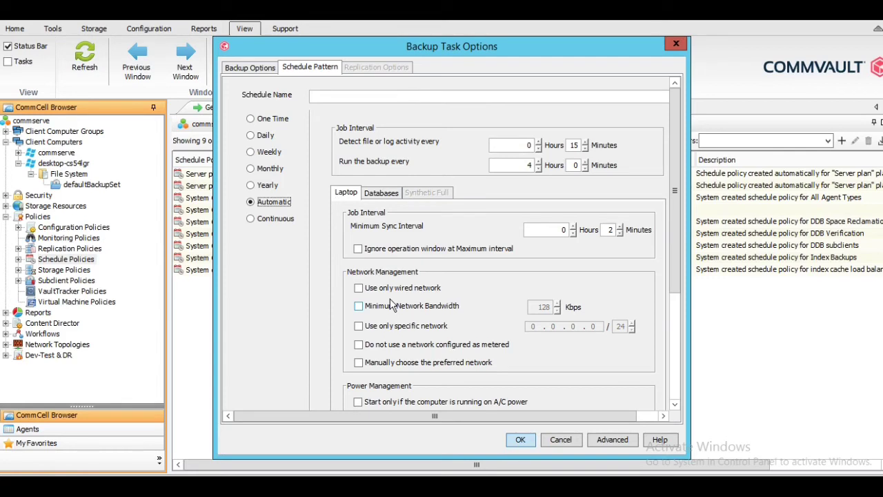
# - Enable the laptop option to use only a specific network and clear it again
pyautogui.scroll(-1, 464, 295)
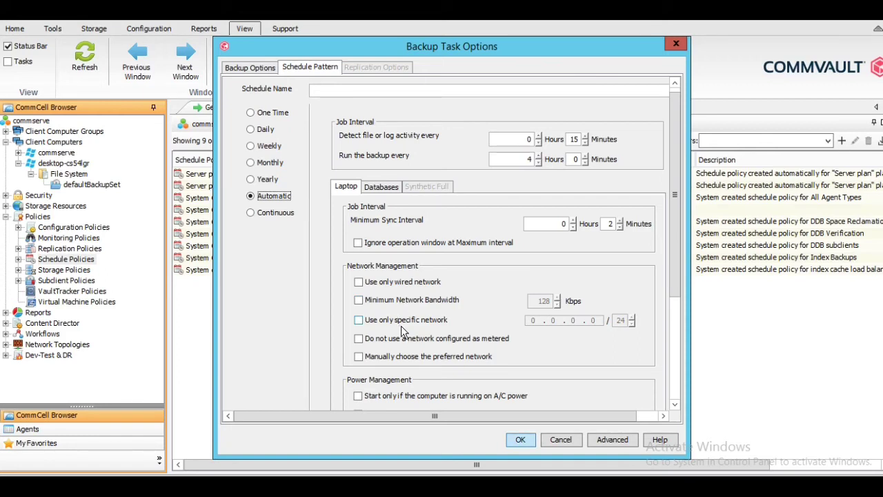
pyautogui.click(403, 323)
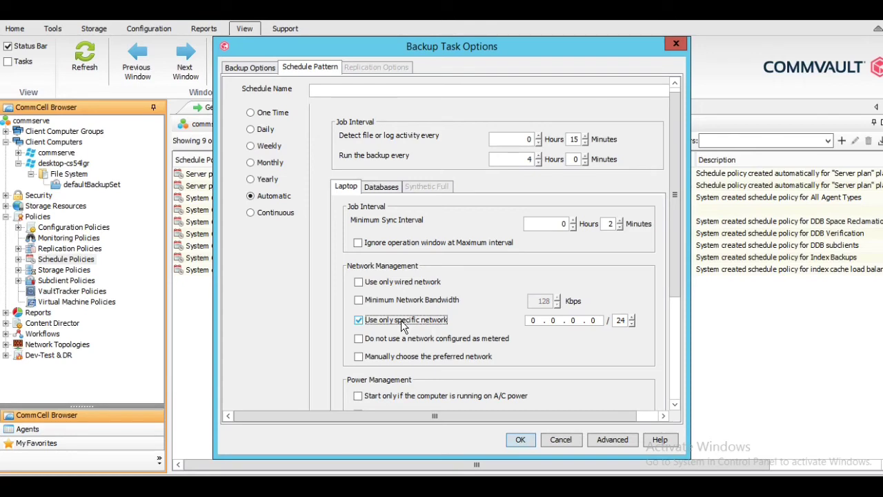
pyautogui.click(404, 323)
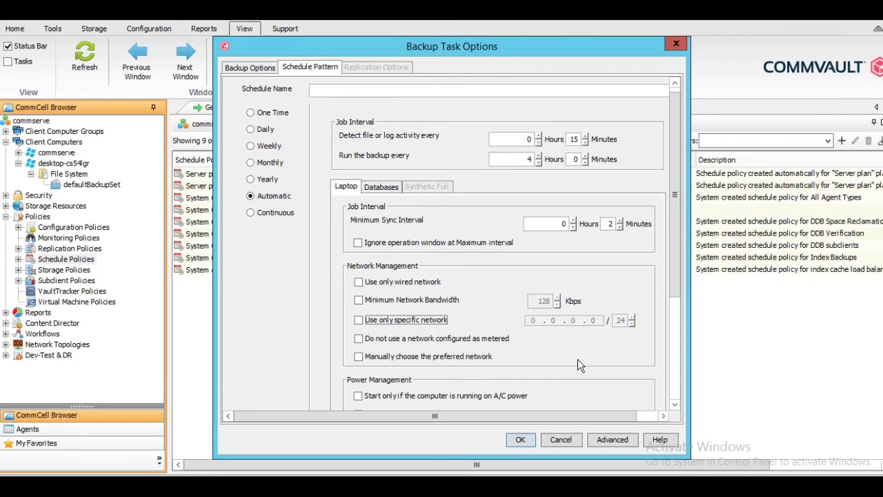
# - Try the laptop A/C power and CPU utilization options and clear them again
pyautogui.moveTo(675, 287); pyautogui.dragTo(684, 395)
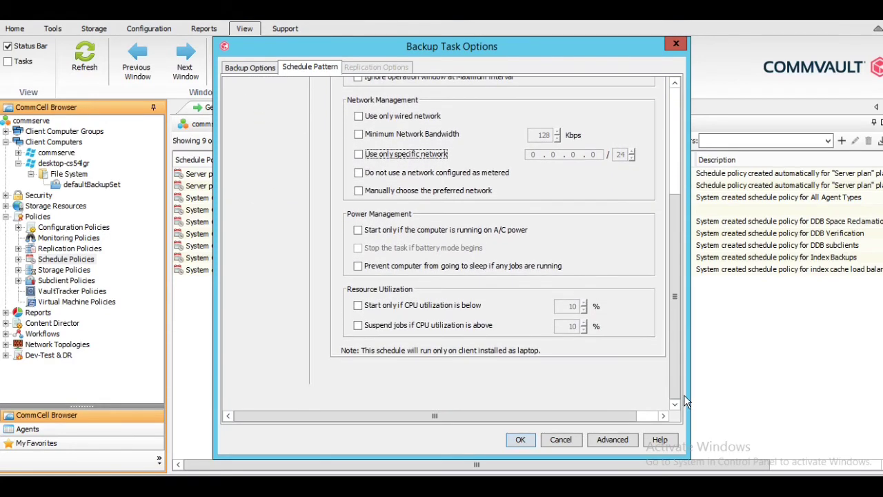
pyautogui.click(410, 234)
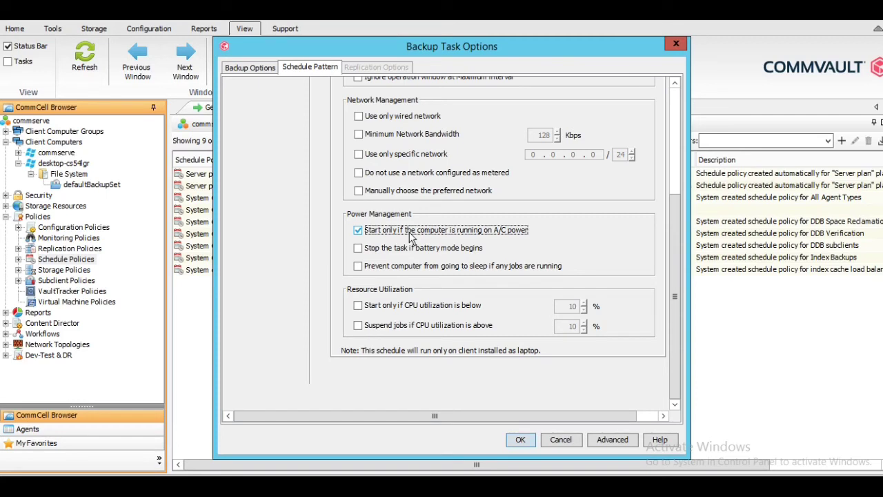
pyautogui.click(410, 235)
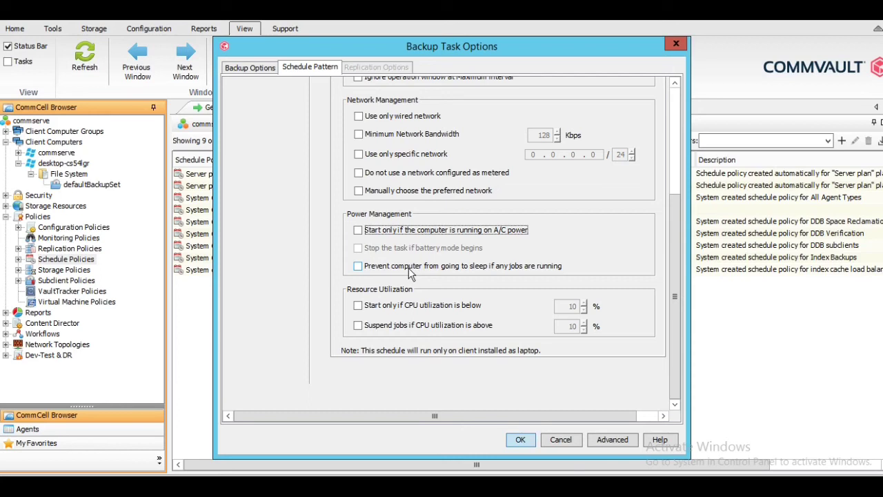
pyautogui.click(423, 305)
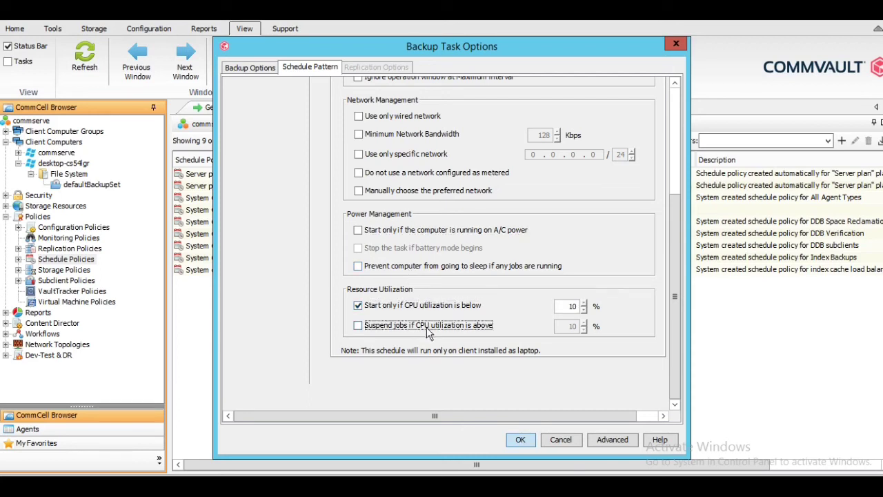
pyautogui.click(426, 327)
pyautogui.click(404, 304)
pyautogui.click(405, 306)
# - Discard the new backup task and the unsaved End-Points schedule policy
pyautogui.scroll(1, 507, 236)
pyautogui.scroll(3, 508, 236)
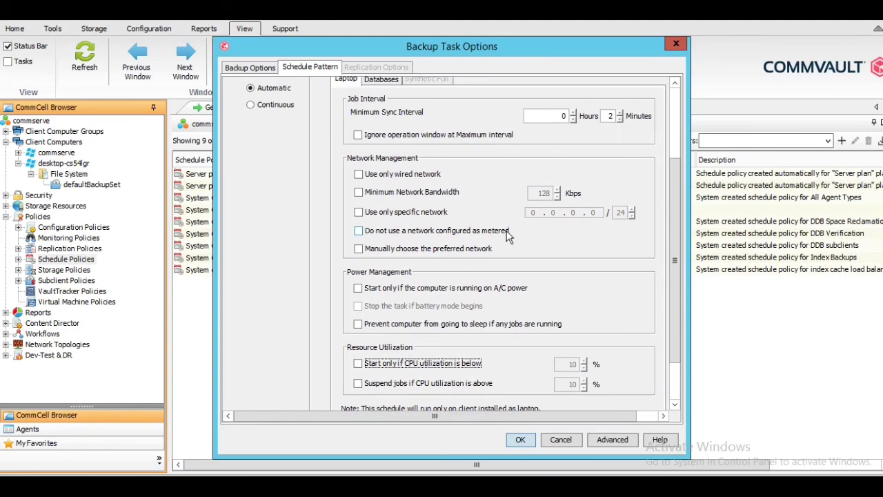
pyautogui.scroll(5, 508, 236)
pyautogui.scroll(3, 507, 236)
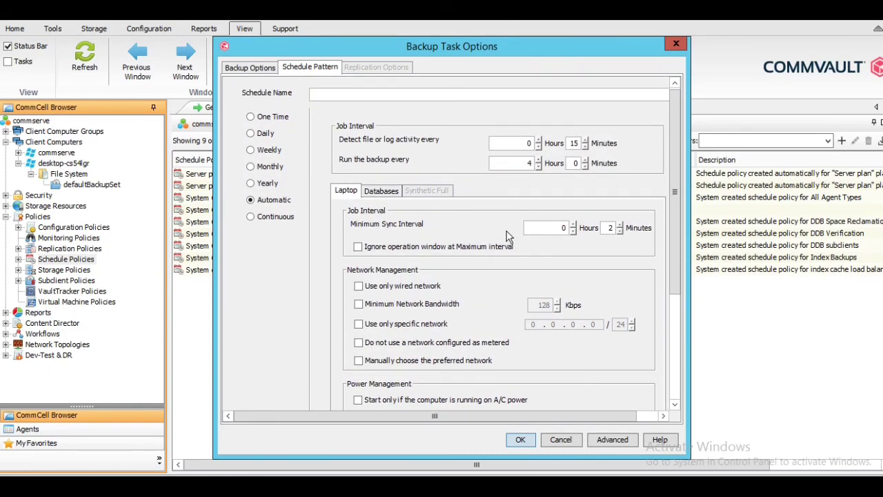
pyautogui.click(566, 440)
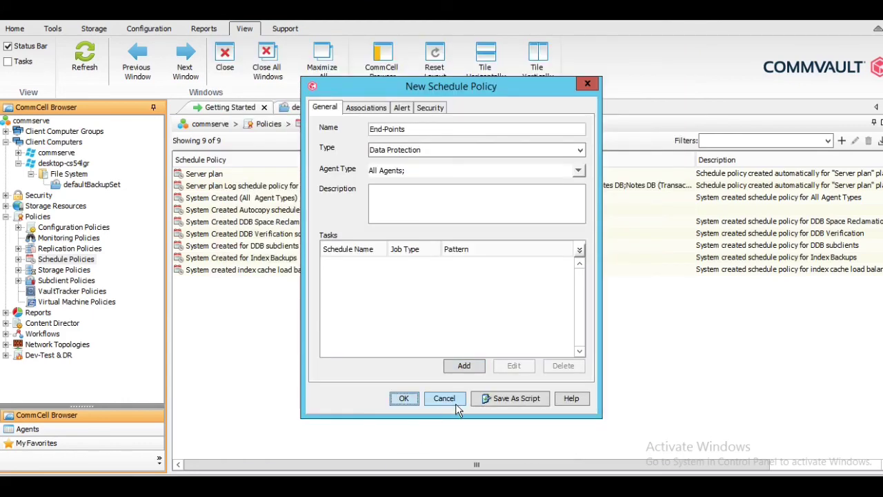
pyautogui.click(445, 399)
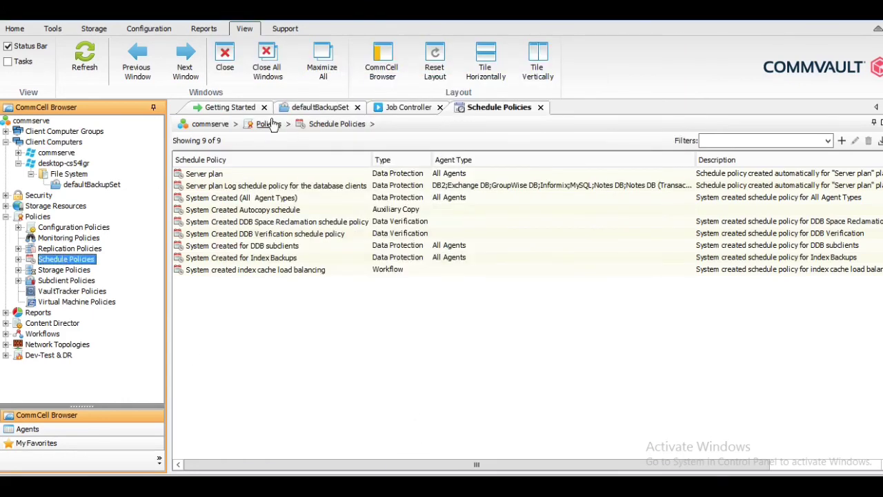
# - Review the progress and attempts details of the default subclient's full backup job, then close them
pyautogui.click(409, 108)
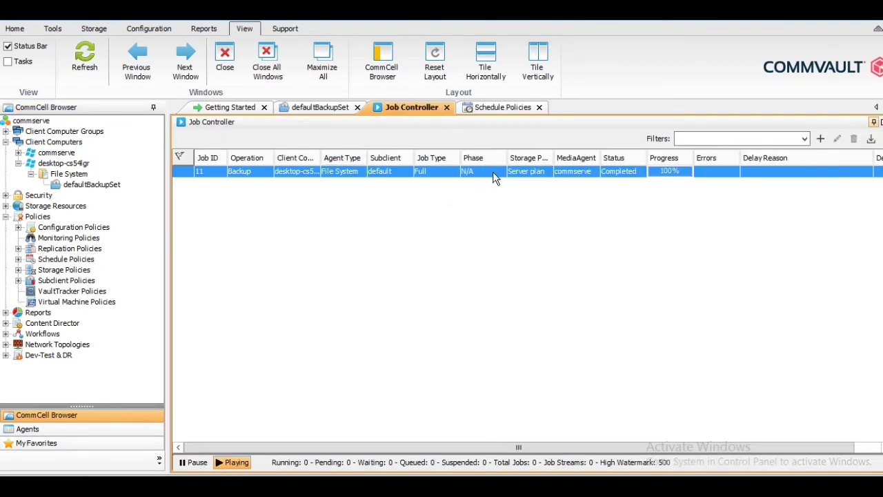
pyautogui.doubleClick(493, 178)
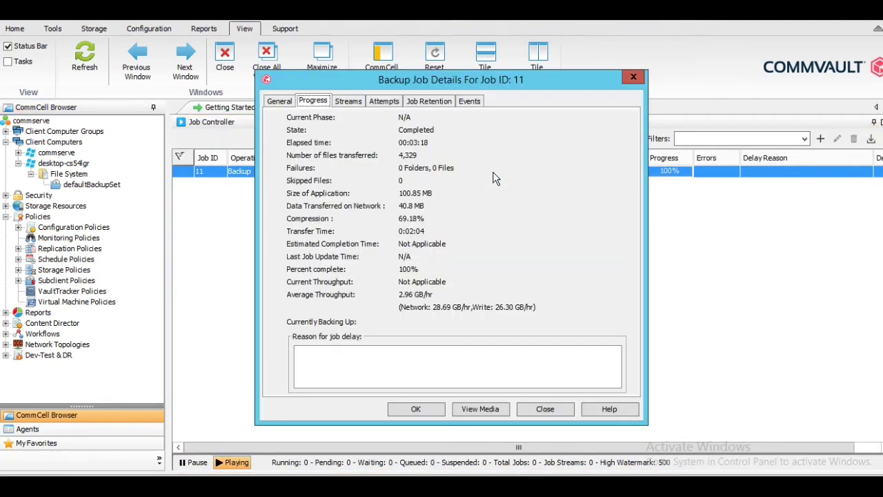
pyautogui.click(385, 102)
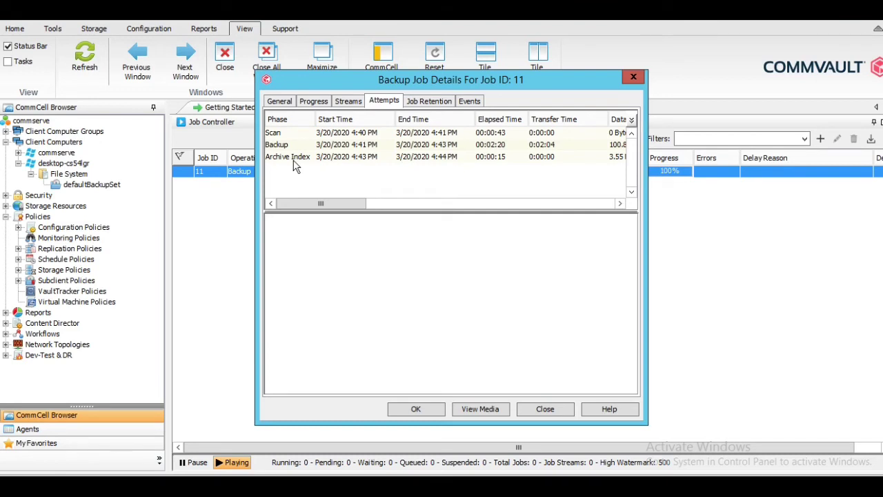
pyautogui.click(551, 409)
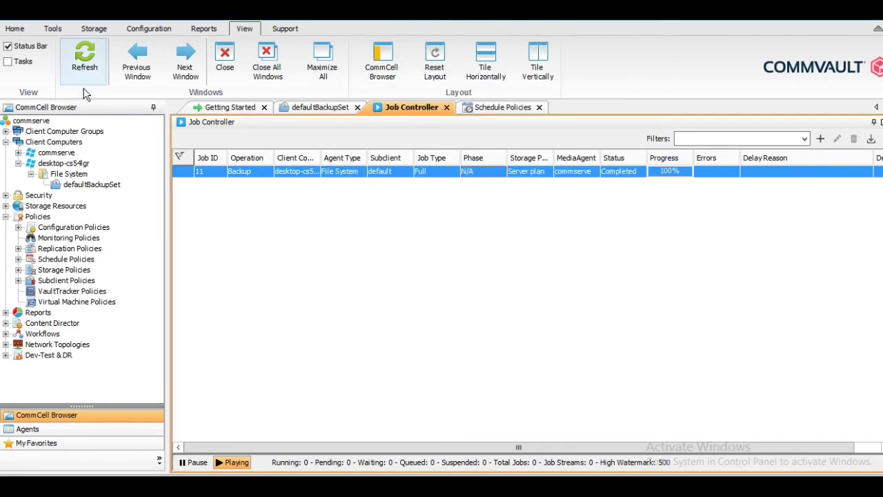
# - Browse the latest backup content of the default subclient in desktop-cs54lgr's defaultBackupSet for restore
pyautogui.click(74, 186)
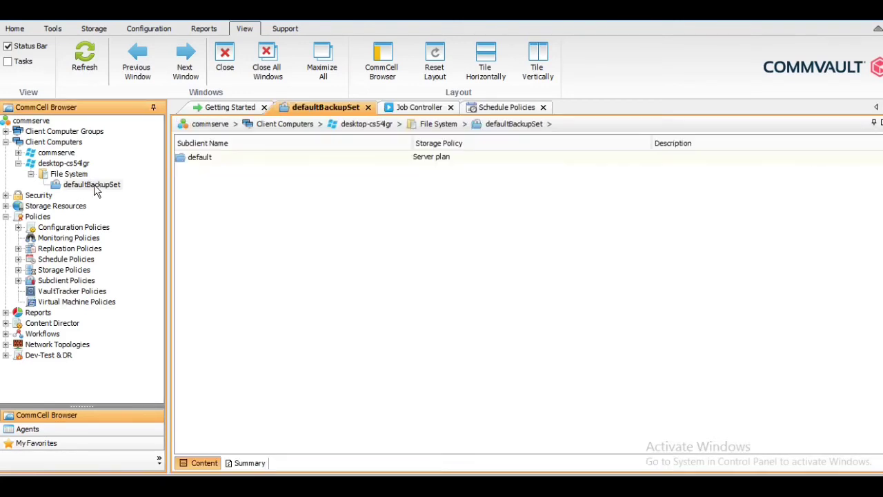
pyautogui.click(218, 158)
pyautogui.doubleClick(218, 163)
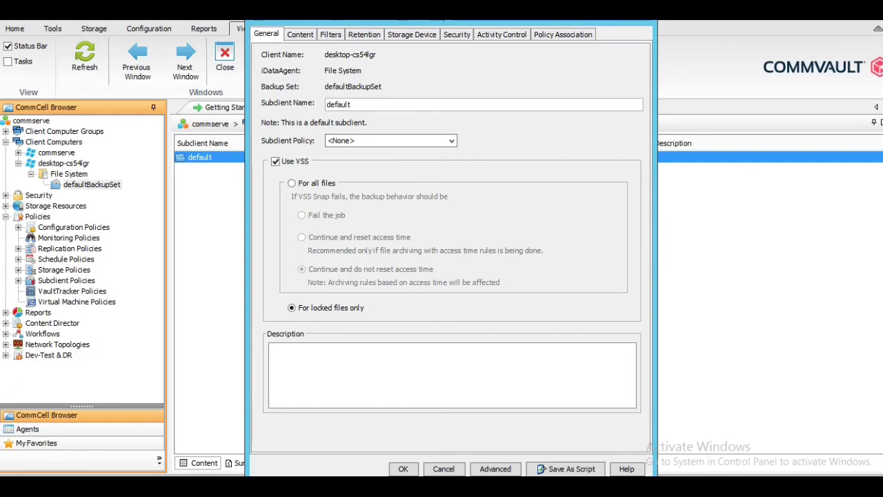
pyautogui.press('Escape')
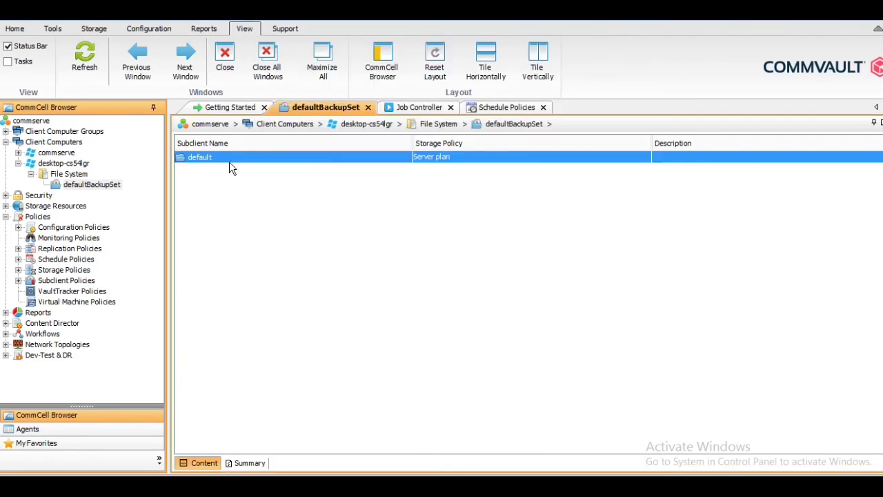
pyautogui.rightClick(230, 163)
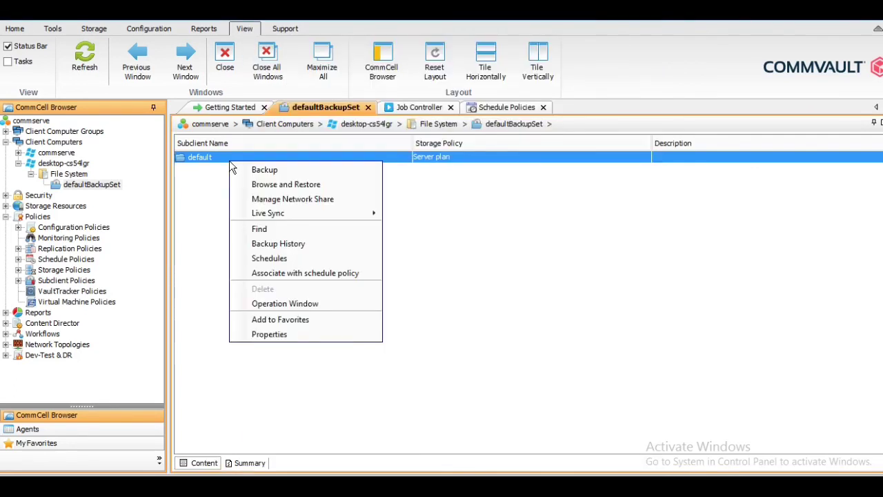
pyautogui.click(287, 185)
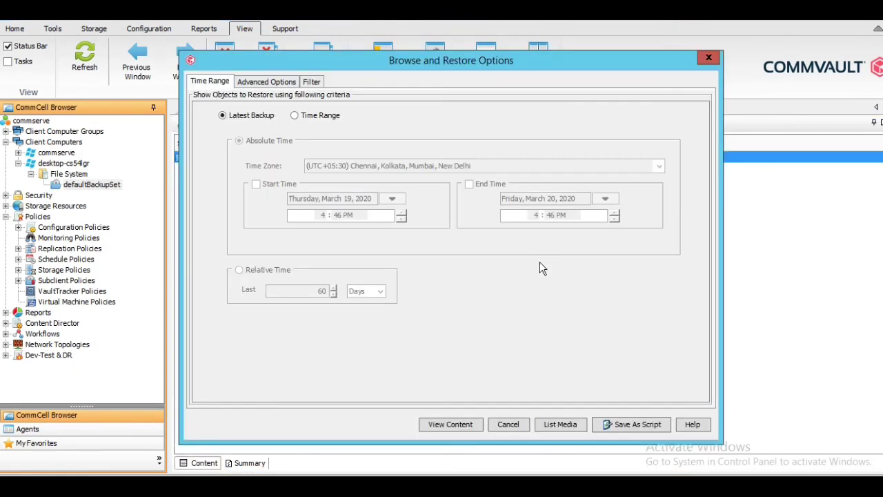
pyautogui.click(434, 424)
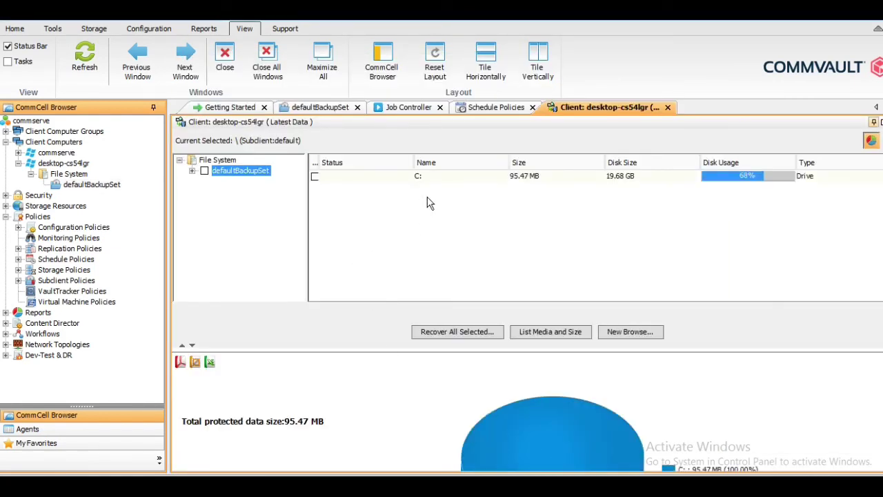
# - Expand the backed-up C: drive under defaultBackupSet and open its Users folder
pyautogui.click(442, 177)
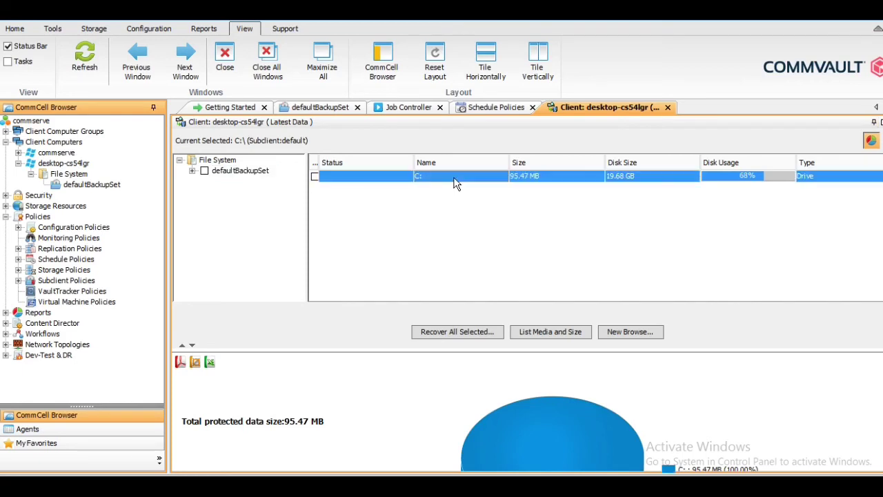
pyautogui.click(242, 171)
pyautogui.click(193, 170)
pyautogui.click(229, 182)
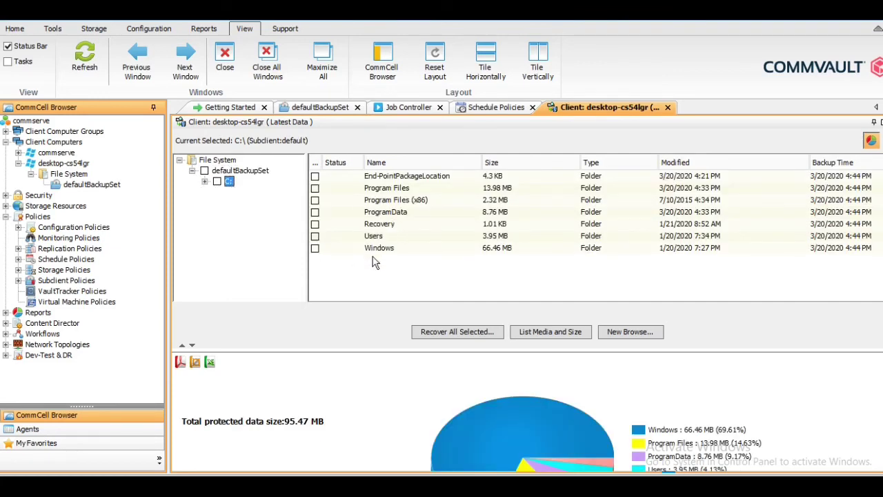
pyautogui.click(204, 182)
pyautogui.click(246, 246)
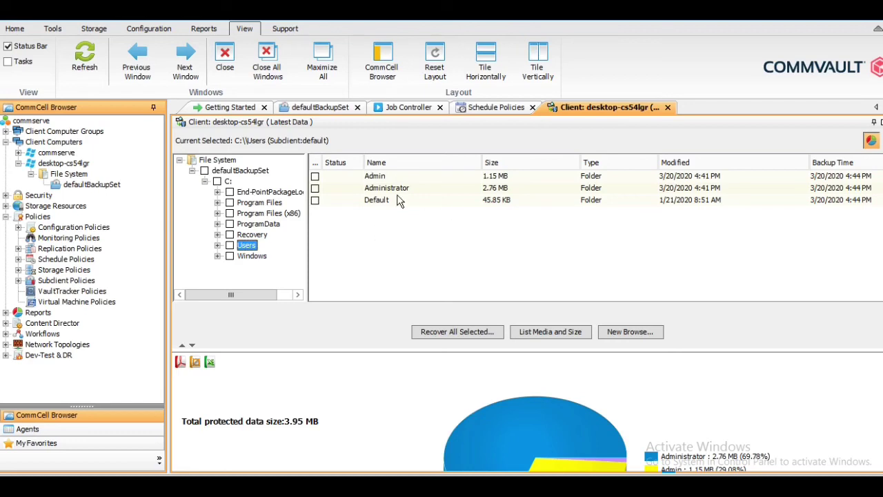
# - Open the Administrator folder under Users and mark only its AppData folder for restore
pyautogui.click(315, 189)
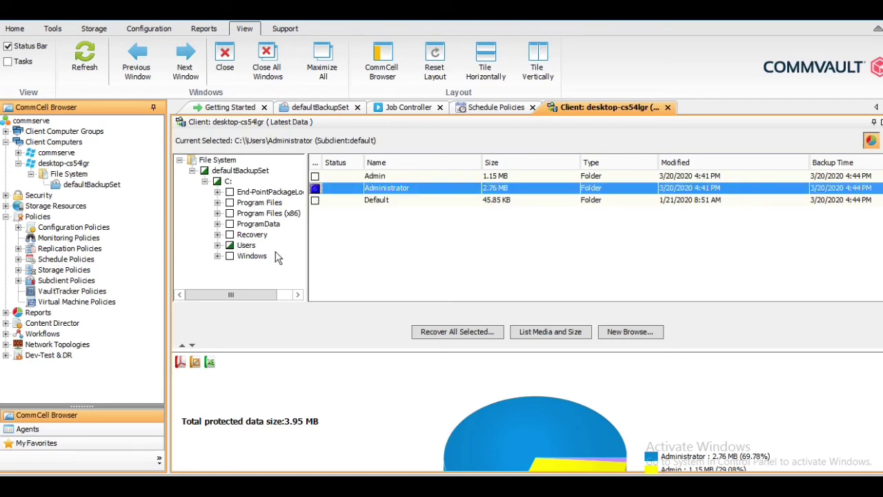
pyautogui.click(218, 246)
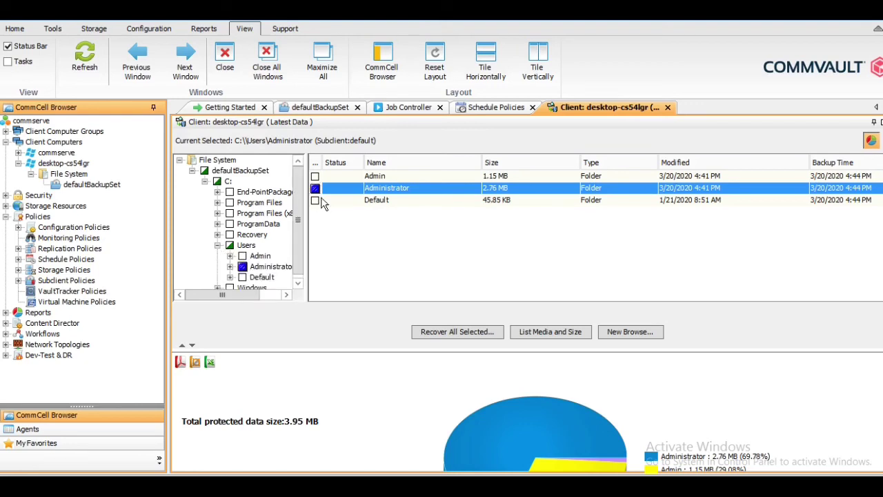
pyautogui.click(315, 188)
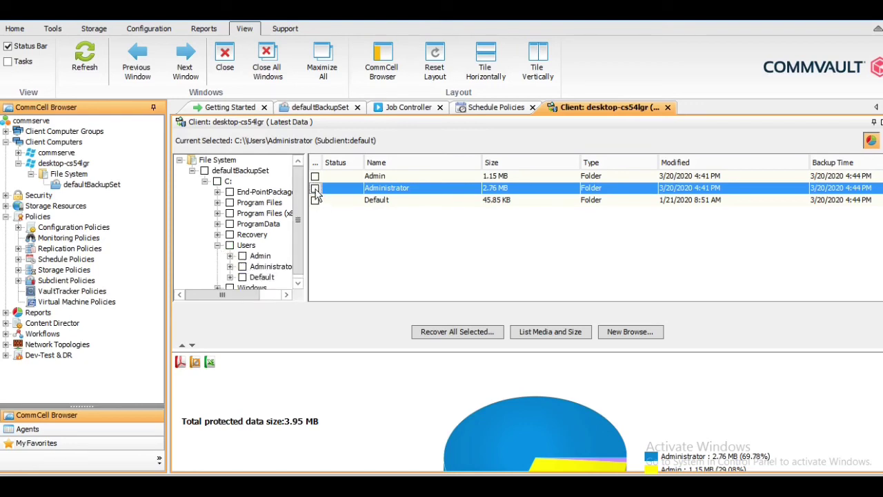
pyautogui.click(269, 268)
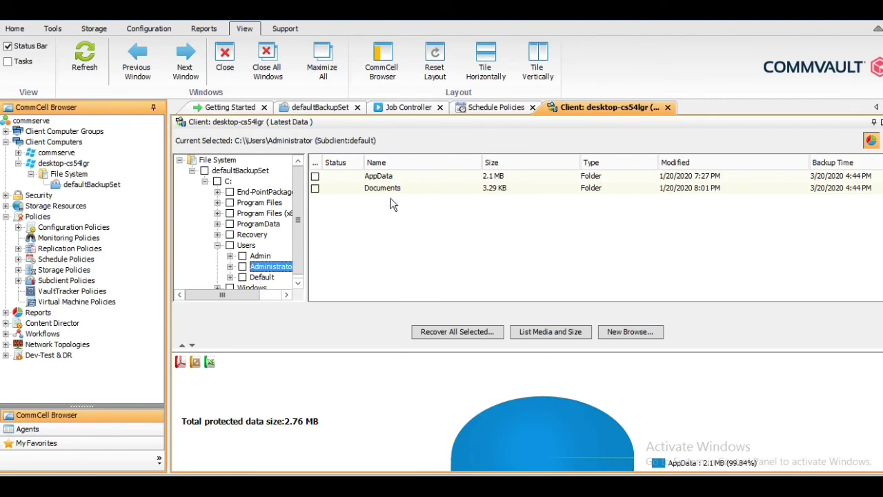
pyautogui.click(316, 177)
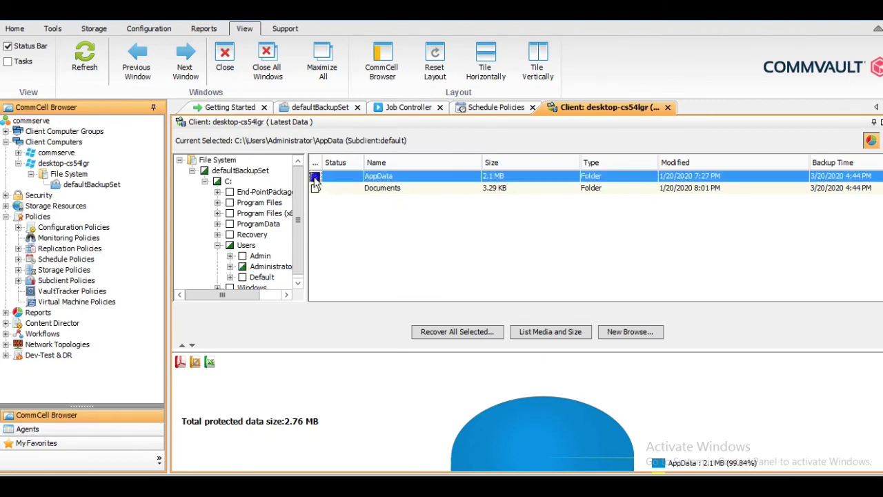
# - Start recovering the selected data with commserve as destination client and restoring to the same folder turned off
pyautogui.click(445, 333)
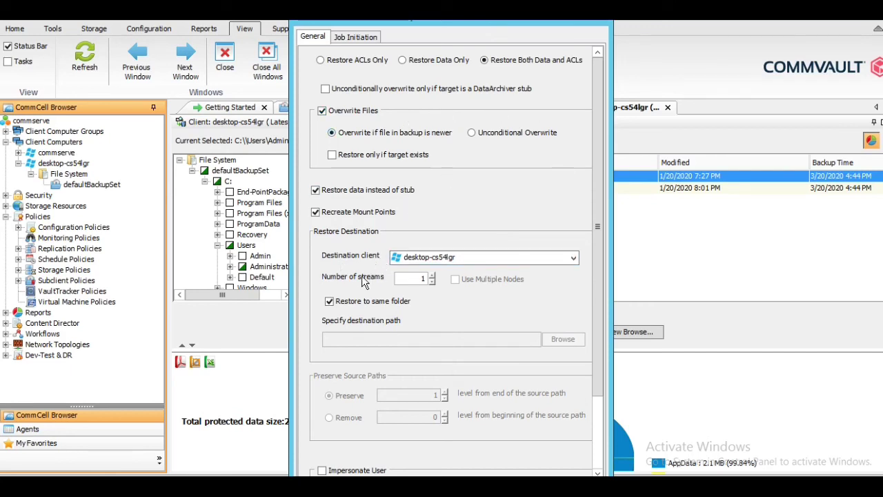
pyautogui.click(457, 257)
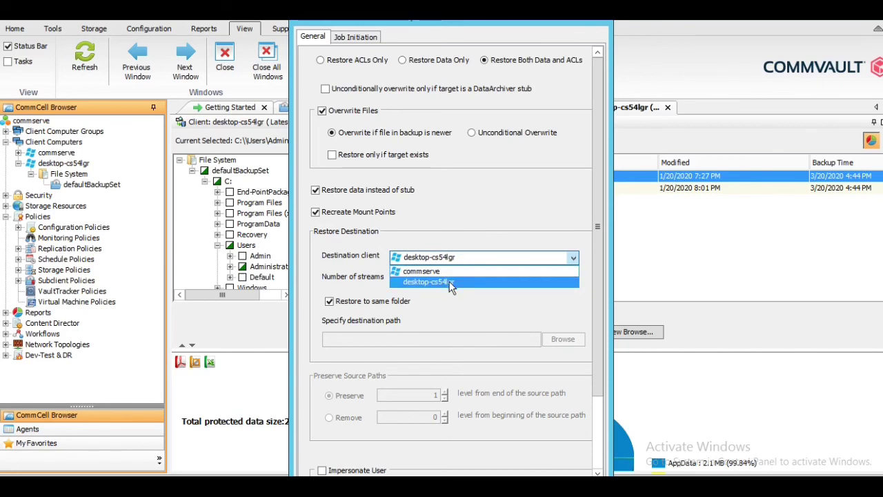
pyautogui.click(449, 271)
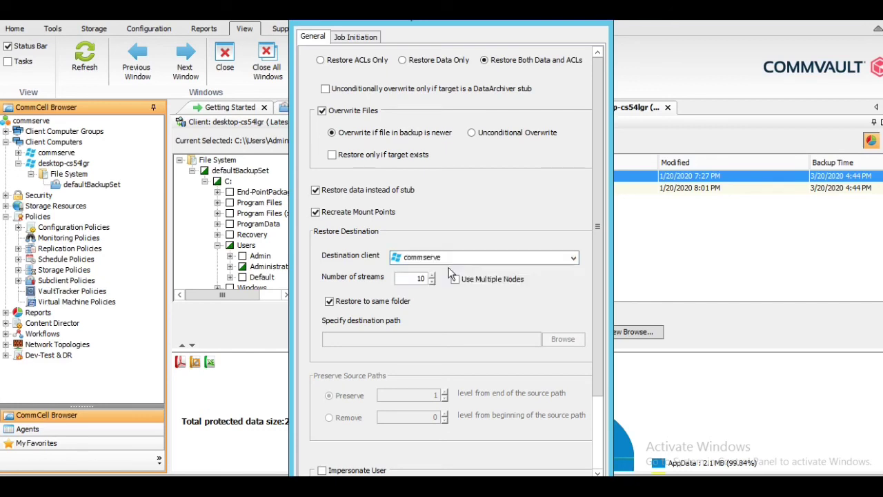
pyautogui.click(361, 303)
# - Create a folder named Restore on commserve's F: drive and set it as the restore destination path
pyautogui.click(563, 339)
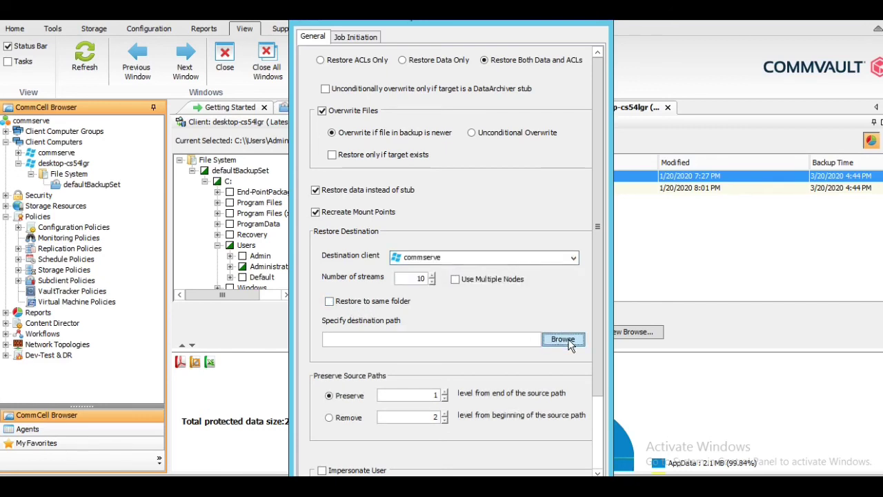
pyautogui.doubleClick(405, 140)
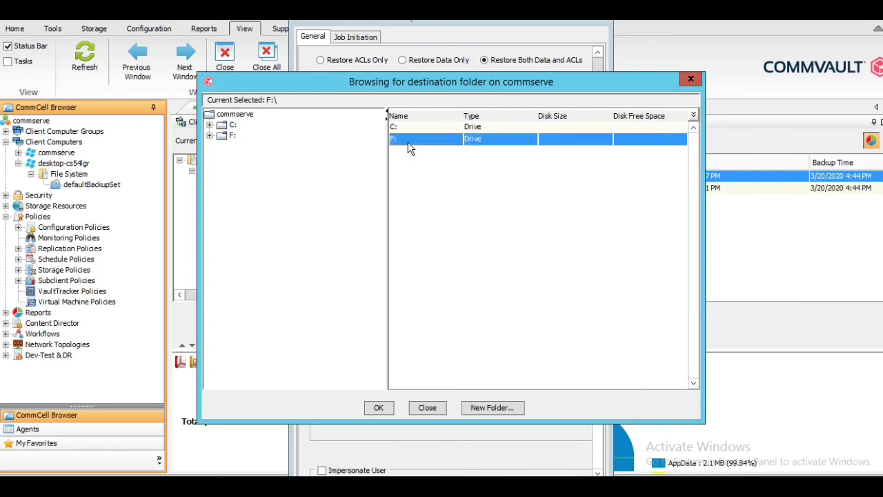
pyautogui.click(499, 408)
pyautogui.write('Rest')
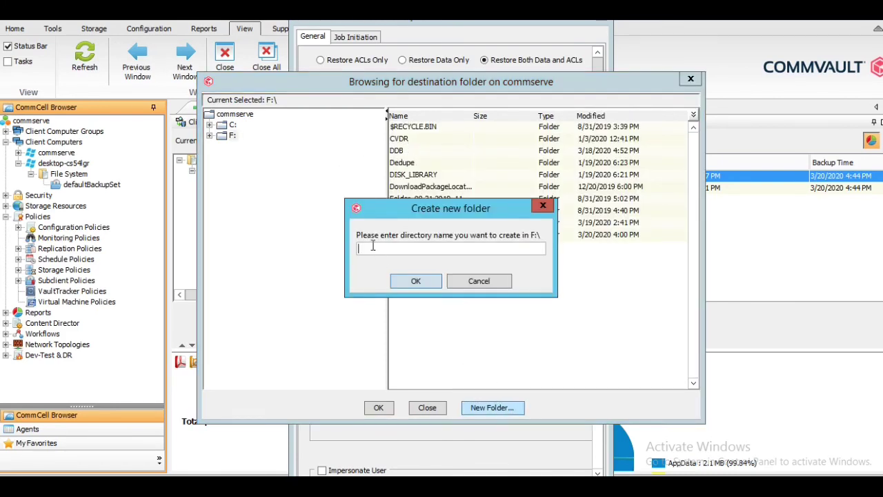
pyautogui.write('ore')
pyautogui.press('Return')
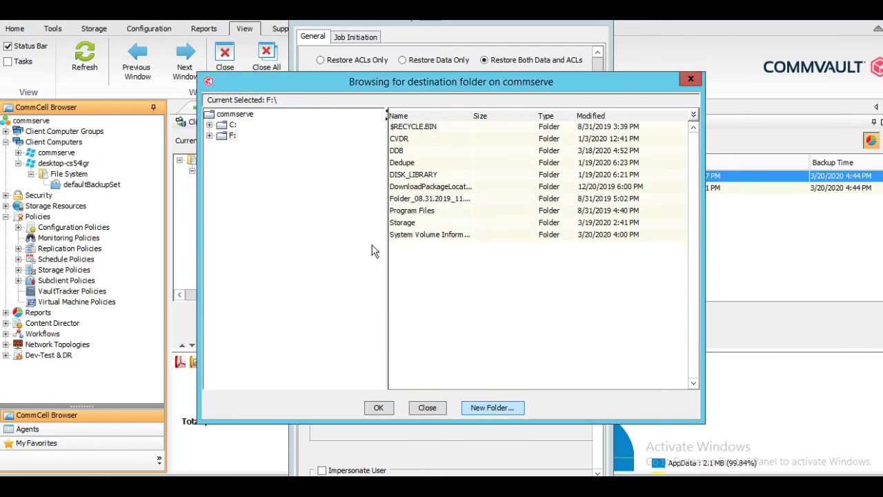
pyautogui.click(418, 223)
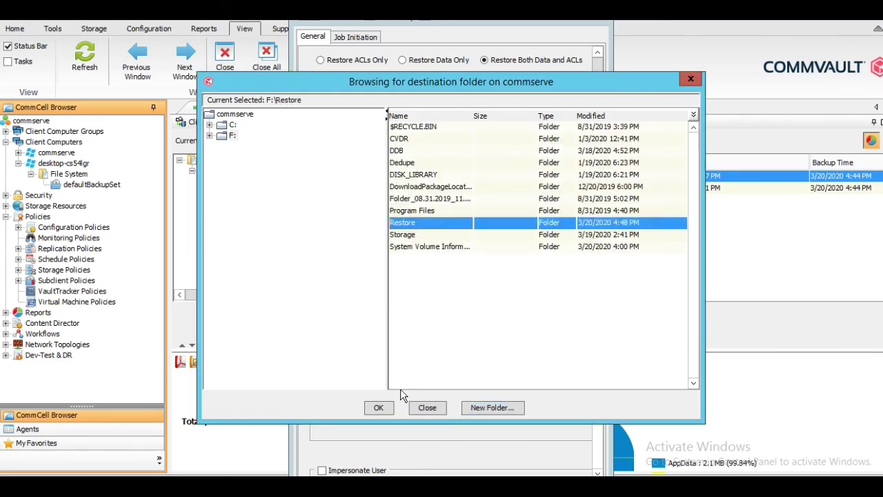
pyautogui.click(379, 407)
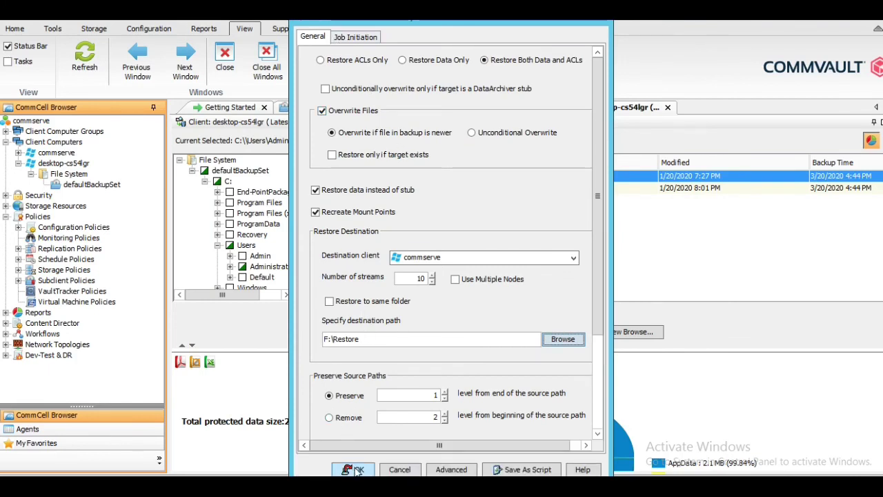
# - Start the restore to F:\Restore and select its running job in the Job Controller
pyautogui.click(356, 470)
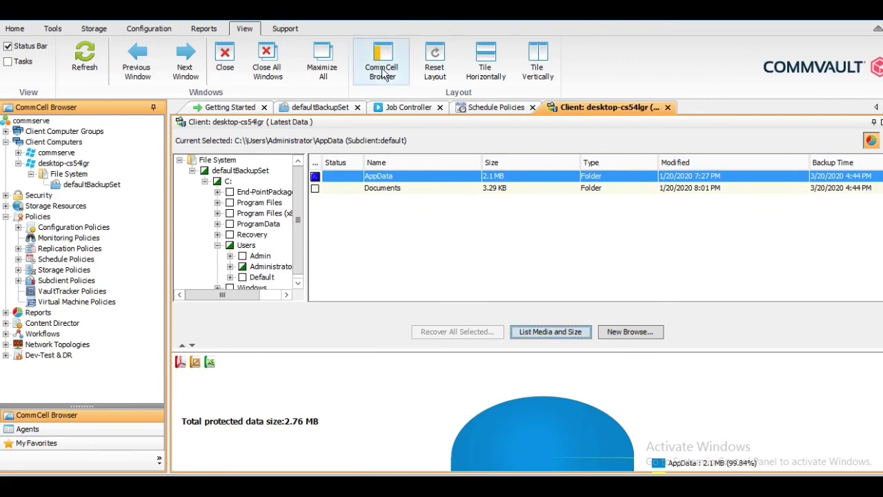
pyautogui.click(412, 110)
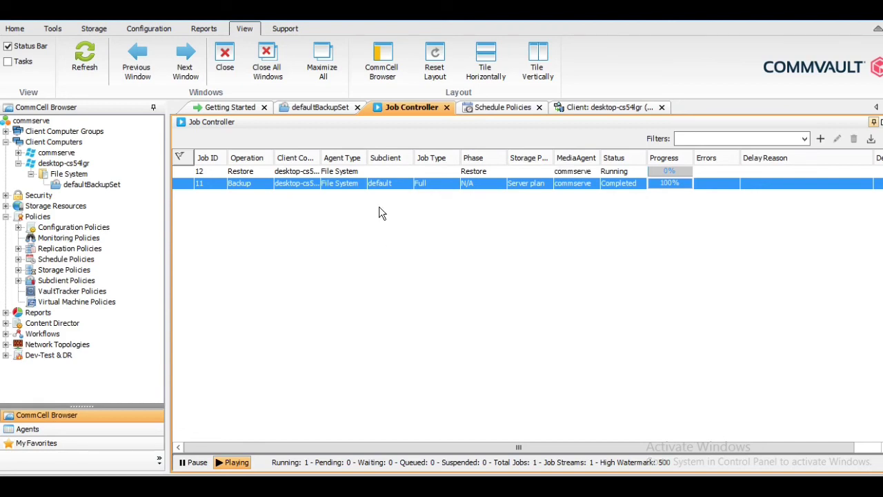
pyautogui.click(379, 173)
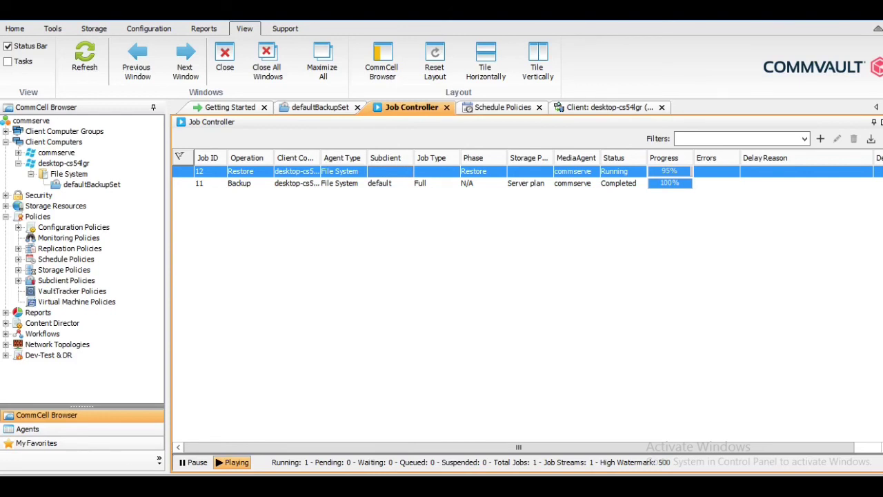
# - Switch to File Explorer to view the F: drive and return to the CommCell Console to check the restore job
pyautogui.moveTo(150, 486)
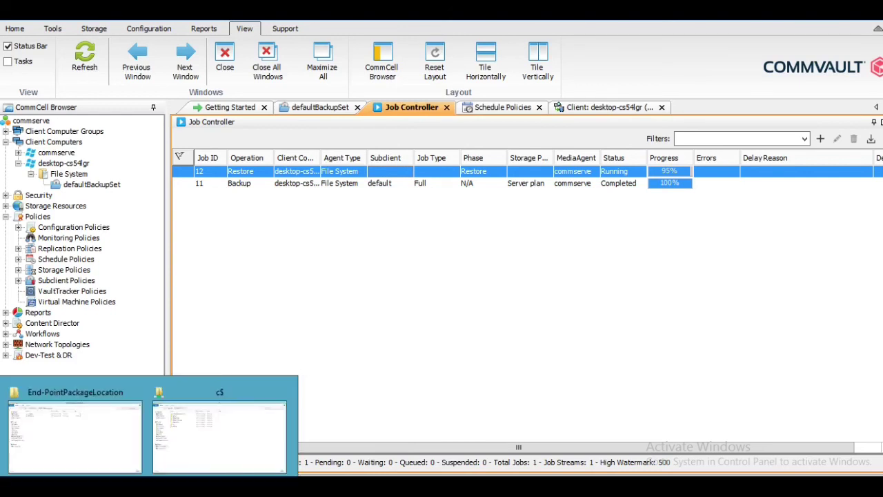
pyautogui.click(93, 437)
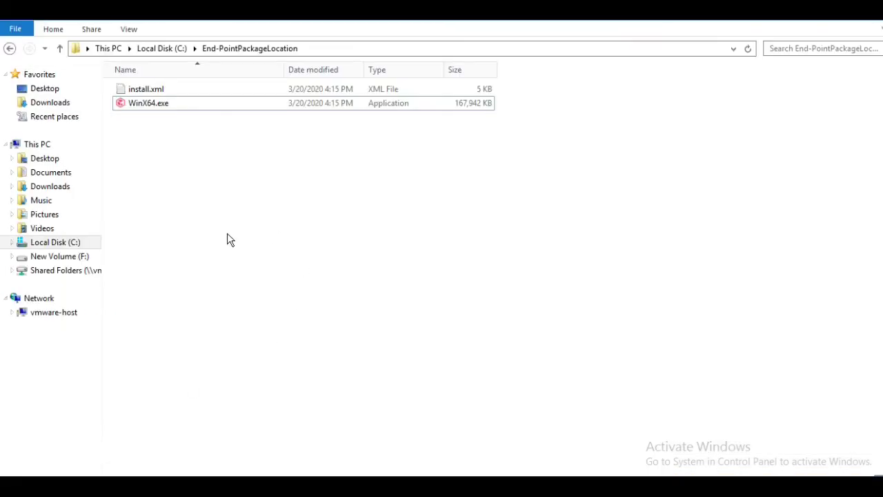
pyautogui.click(65, 259)
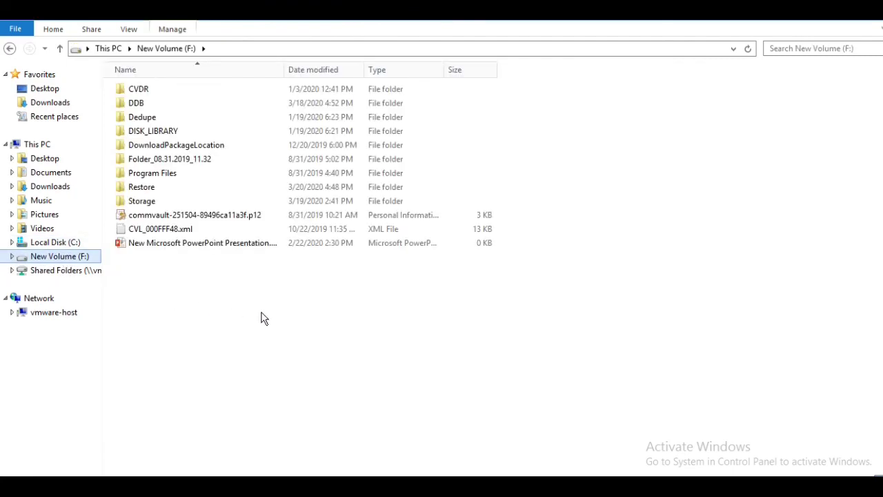
pyautogui.hotkey('alt', 'Tab')
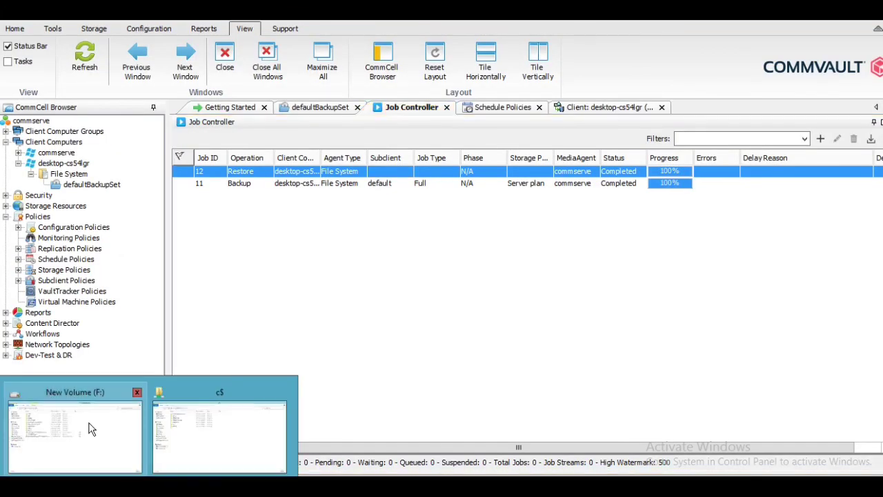
# - Switch to File Explorer, look inside the Restore folder and its AppData folder, and go back to the F: drive's root
pyautogui.click(93, 433)
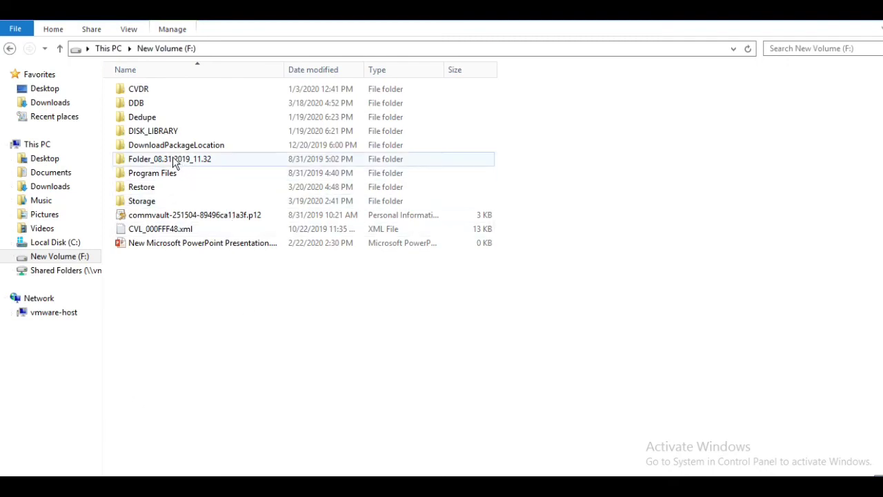
pyautogui.doubleClick(156, 189)
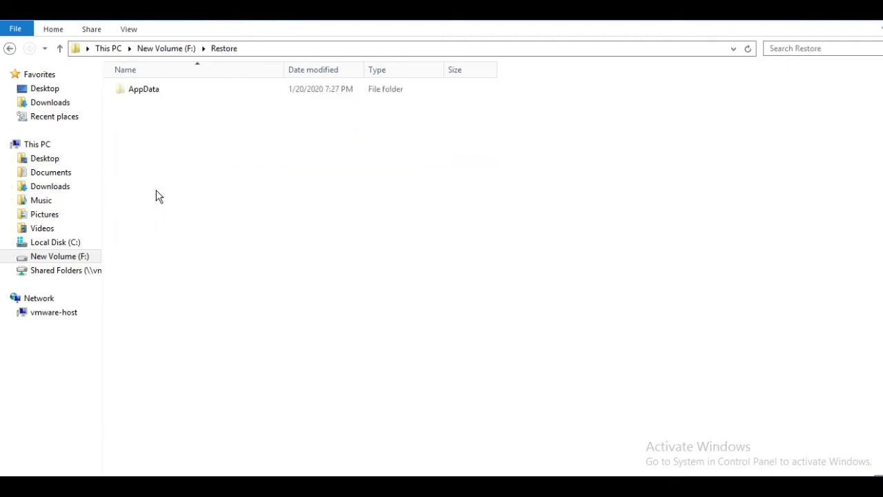
pyautogui.doubleClick(164, 97)
pyautogui.click(164, 97)
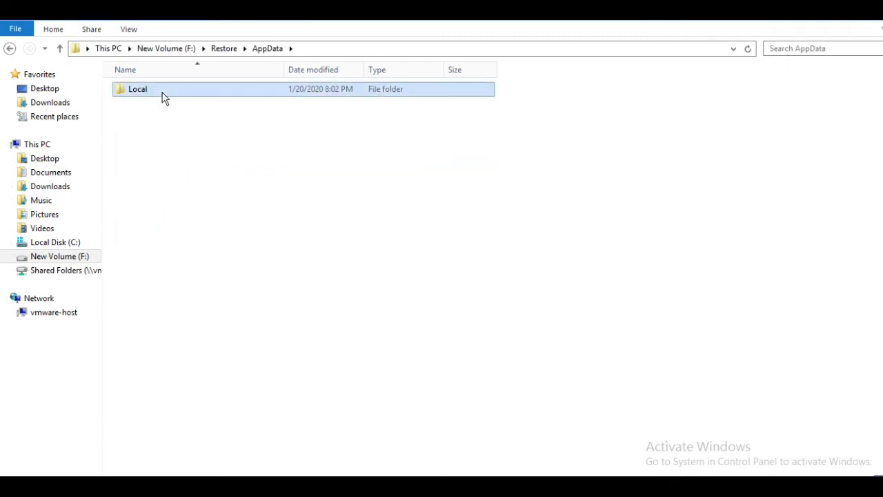
pyautogui.press('BackSpace')
pyautogui.press('BackSpace')
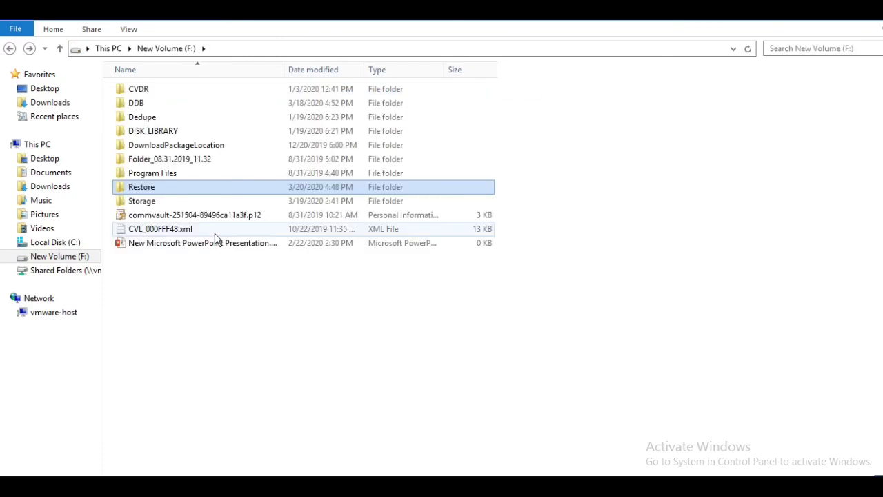
# - Browse the restored data in the Restore folder through AppData, Local and Wondershare down to the WSHelper folder
pyautogui.hotkey('alt', 'Right')
pyautogui.press('Down')
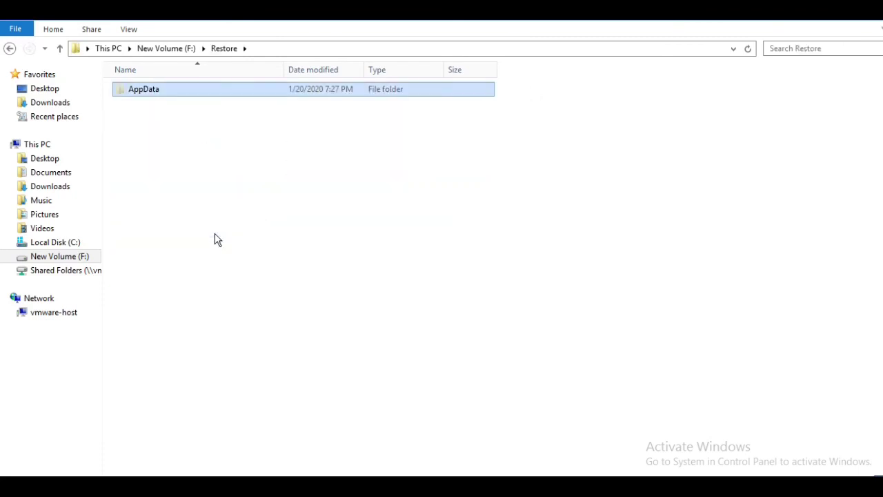
pyautogui.press('Return')
pyautogui.press('Down')
pyautogui.press('Return')
pyautogui.press('p')
pyautogui.press('Down')
pyautogui.press('Down')
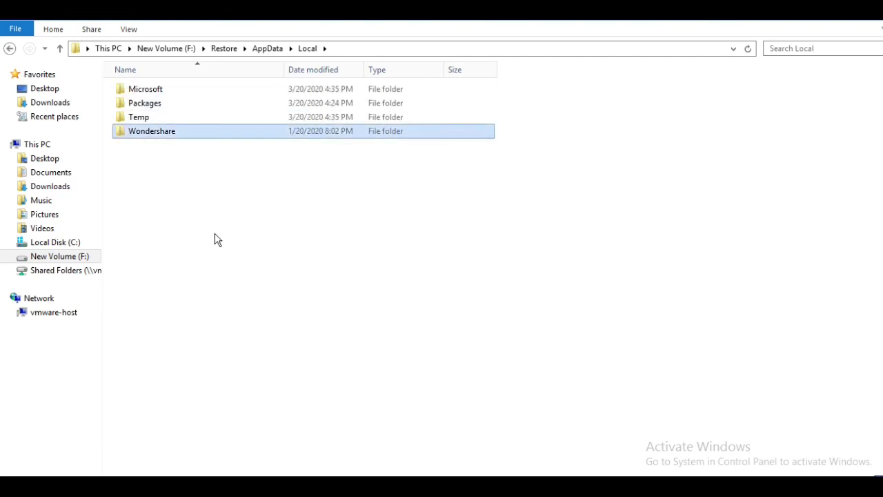
pyautogui.press('Return')
pyautogui.press('Down')
pyautogui.press('Return')
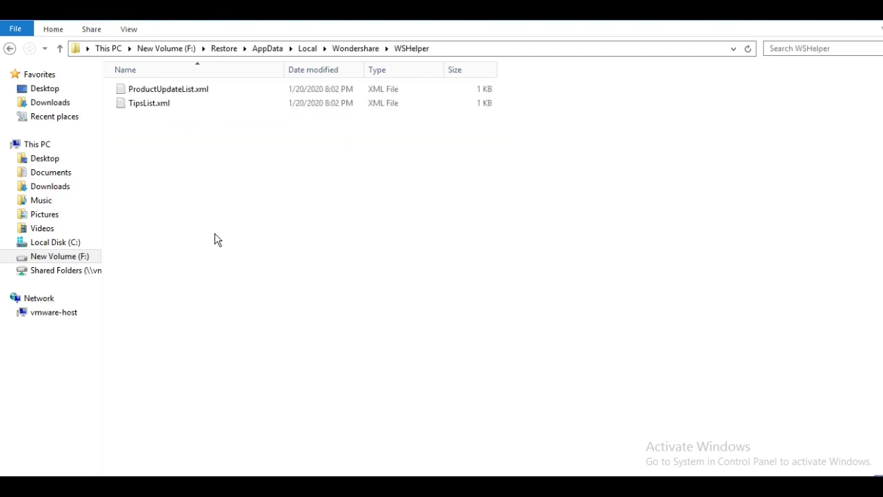
# - Go back up to the Restore folder and switch to the CommCell Console to check the restore job
pyautogui.press('BackSpace')
pyautogui.press('BackSpace')
pyautogui.press('BackSpace')
pyautogui.press('BackSpace')
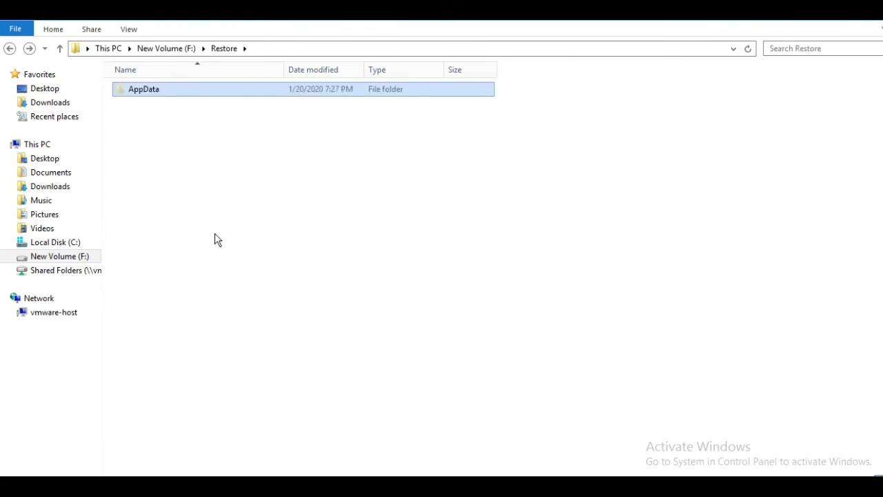
pyautogui.click(276, 487)
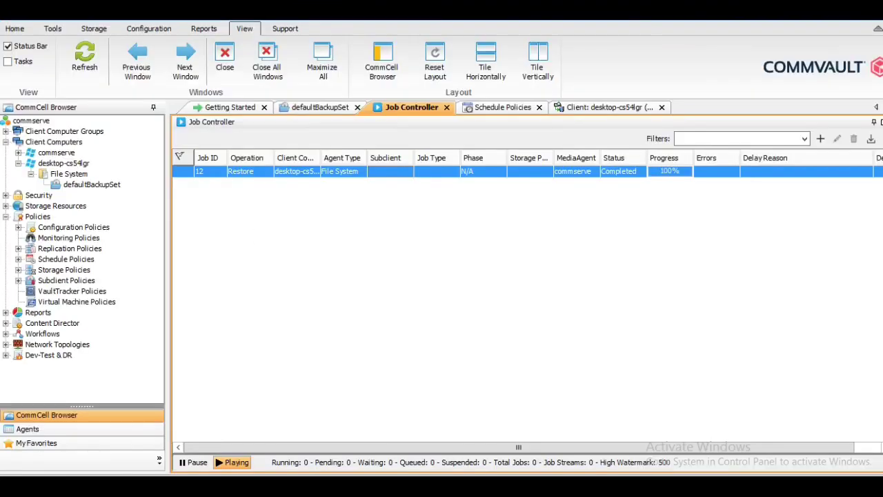